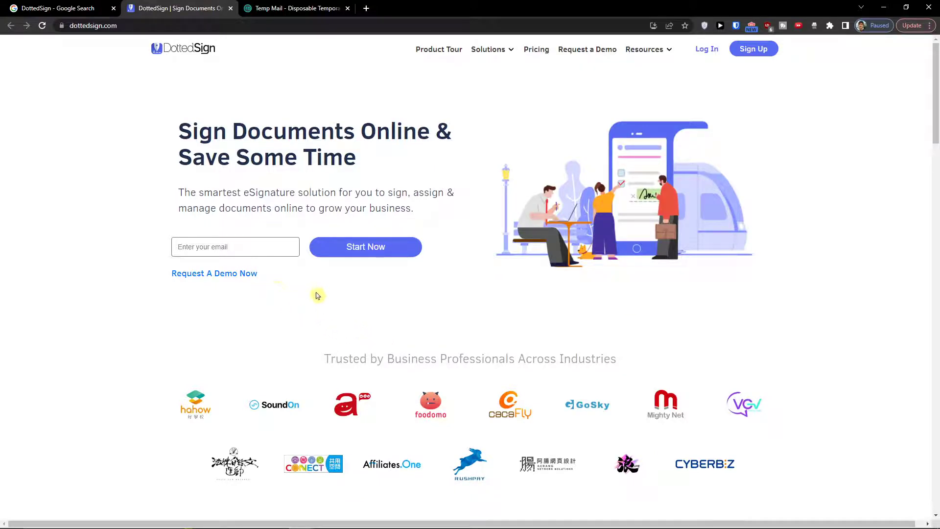
Scroll the DottedSign homepage and put focus in the email sign-up box
{"action": "scroll", "coordinate": [351, 316], "scroll_direction": "down", "scroll_amount": 1}
{"action": "scroll", "coordinate": [351, 316], "scroll_direction": "down", "scroll_amount": 1}
{"action": "scroll", "coordinate": [329, 322], "scroll_direction": "up", "scroll_amount": 2}
{"action": "left_click_drag", "start_coordinate": [241, 58], "coordinate": [120, 48]}
{"action": "triple_click", "coordinate": [233, 147]}
{"action": "left_click", "coordinate": [248, 254]}
Paste the copied Temp Mail address into the sign-up box and start creating the account
{"action": "left_click", "coordinate": [294, 9]}
{"action": "left_click", "coordinate": [534, 135]}
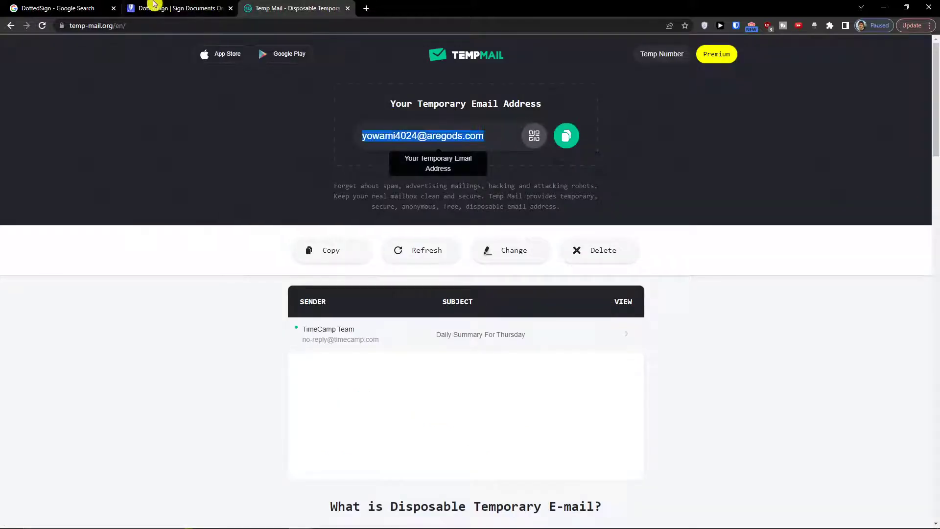
{"action": "left_click", "coordinate": [176, 8]}
{"action": "key", "text": "ctrl+v"}
{"action": "left_click", "coordinate": [358, 249]}
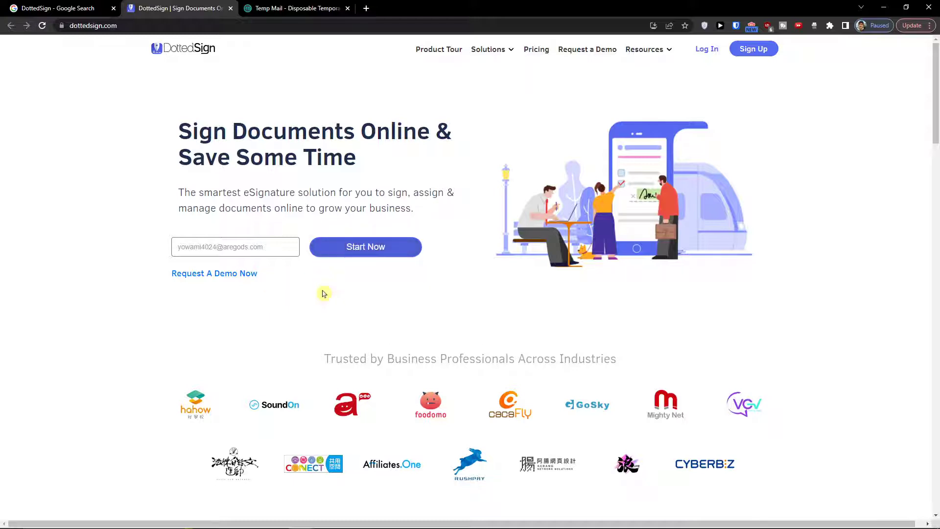
{"action": "left_click", "coordinate": [768, 50]}
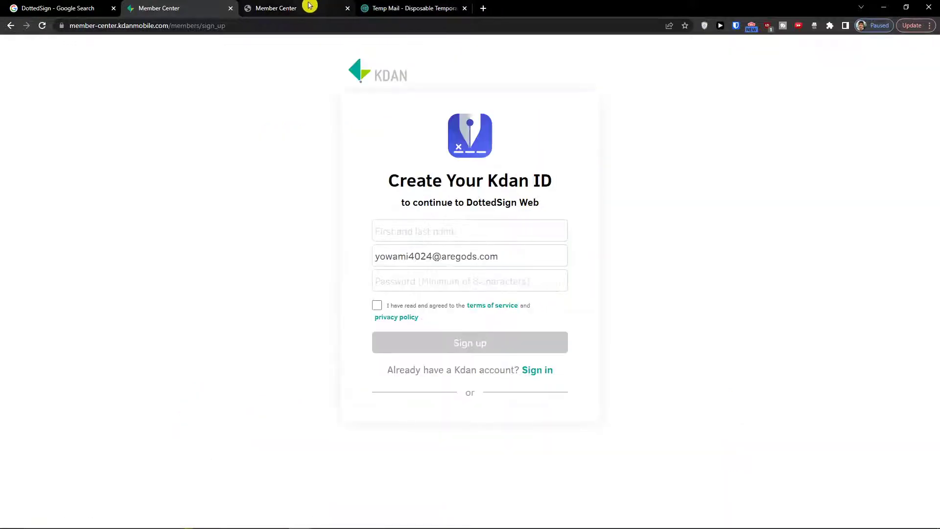
Register the Kdan ID with the user's full name and a password, accepting the terms
{"action": "left_click", "coordinate": [264, 5]}
{"action": "left_click", "coordinate": [215, 9]}
{"action": "left_click", "coordinate": [434, 234]}
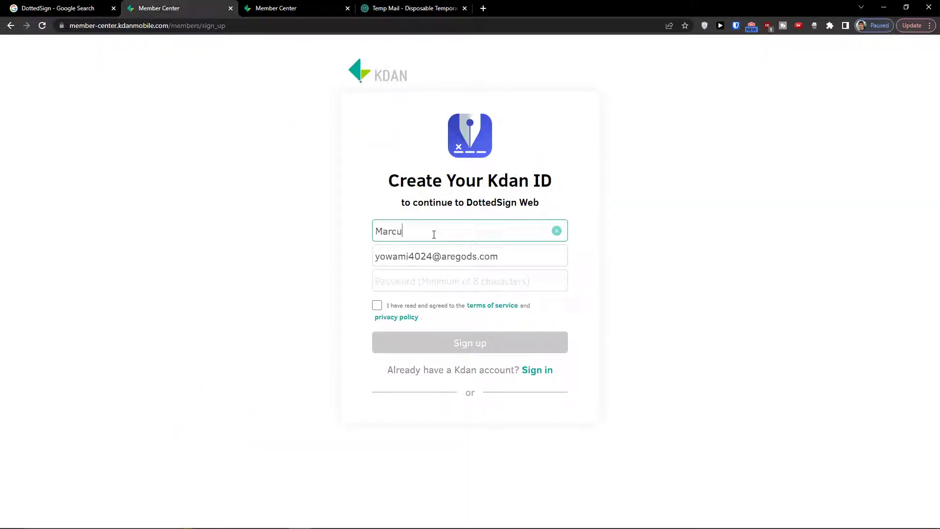
{"action": "key", "text": "Tab"}
{"action": "key", "text": "Tab"}
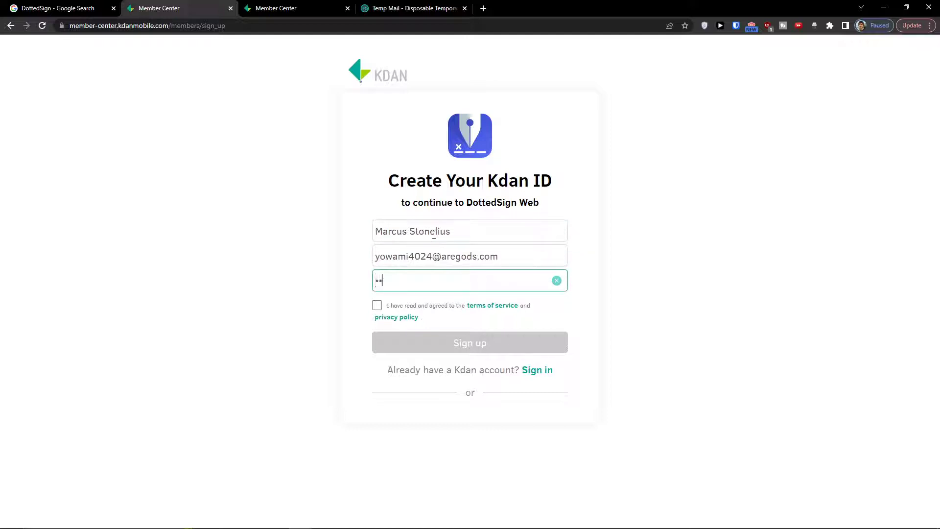
{"action": "left_click", "coordinate": [376, 305]}
{"action": "left_click", "coordinate": [434, 343]}
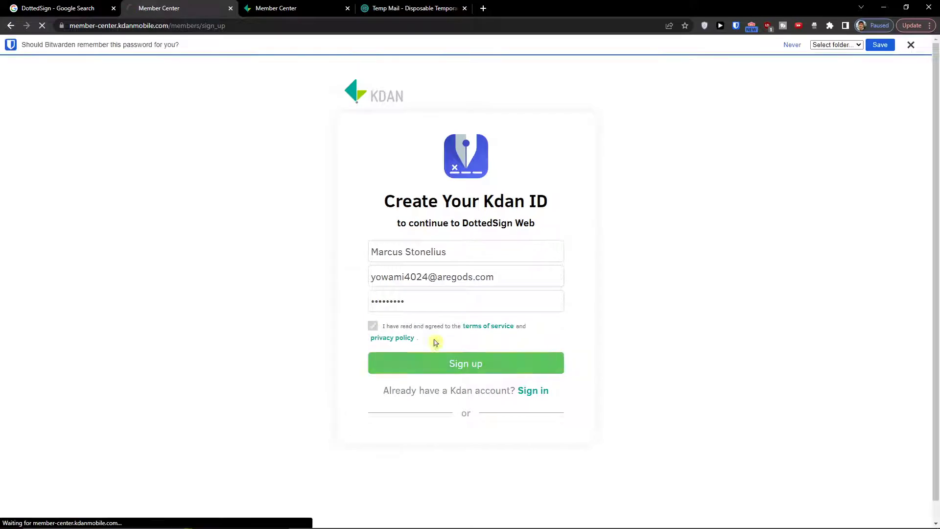
Decline saving the password, note the verification-link notice and bring up the Temp Mail inbox
{"action": "left_click", "coordinate": [911, 45]}
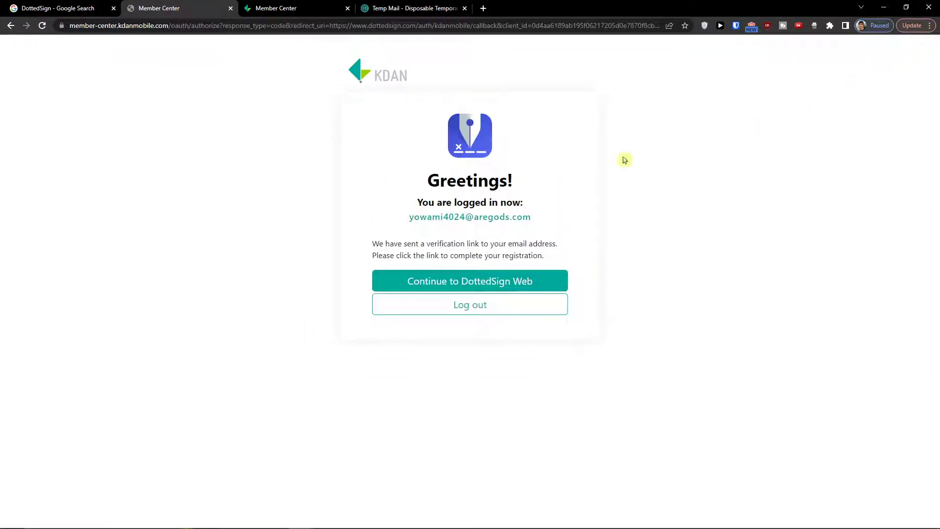
{"action": "left_click_drag", "start_coordinate": [357, 241], "coordinate": [484, 253]}
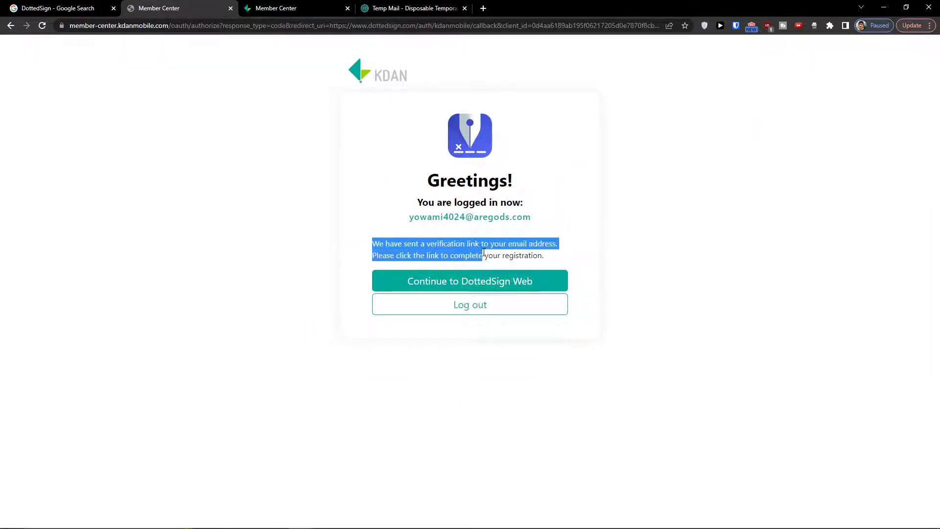
{"action": "left_click", "coordinate": [479, 247]}
{"action": "left_click_drag", "start_coordinate": [387, 7], "coordinate": [318, 14]}
Open the Kdan Mobile email in Temp Mail and confirm it with Verify My Kdan ID
{"action": "left_click", "coordinate": [460, 344]}
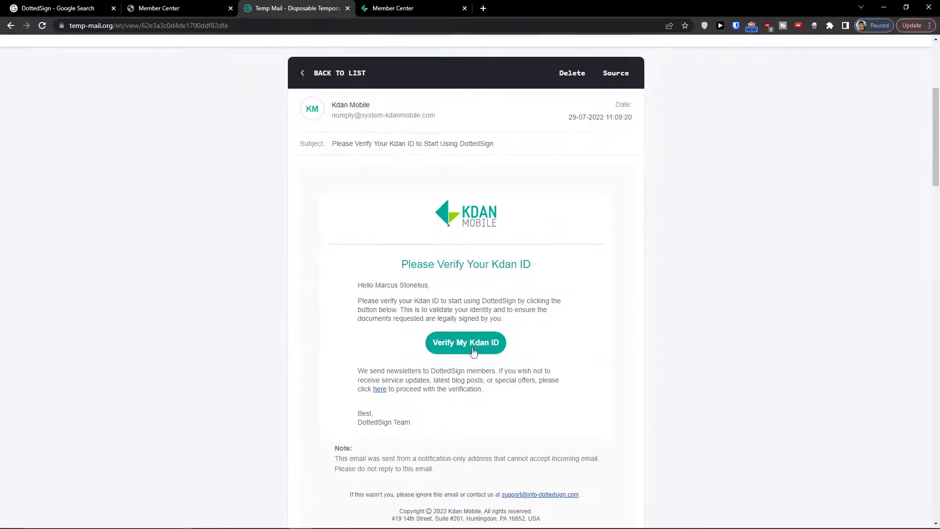
{"action": "left_click", "coordinate": [465, 343]}
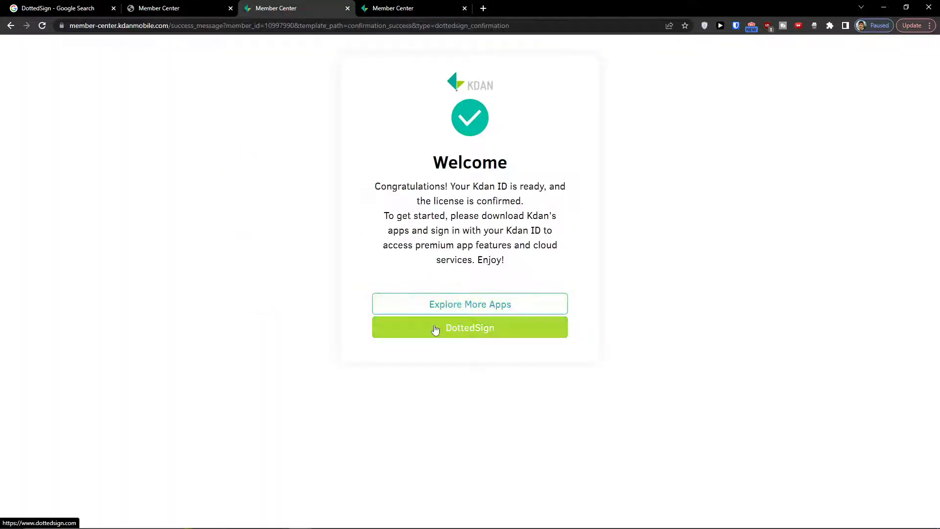
Open DottedSign from the welcome page and continue into DottedSign Web from the Member Center tab
{"action": "left_click", "coordinate": [419, 303], "text": "ctrl"}
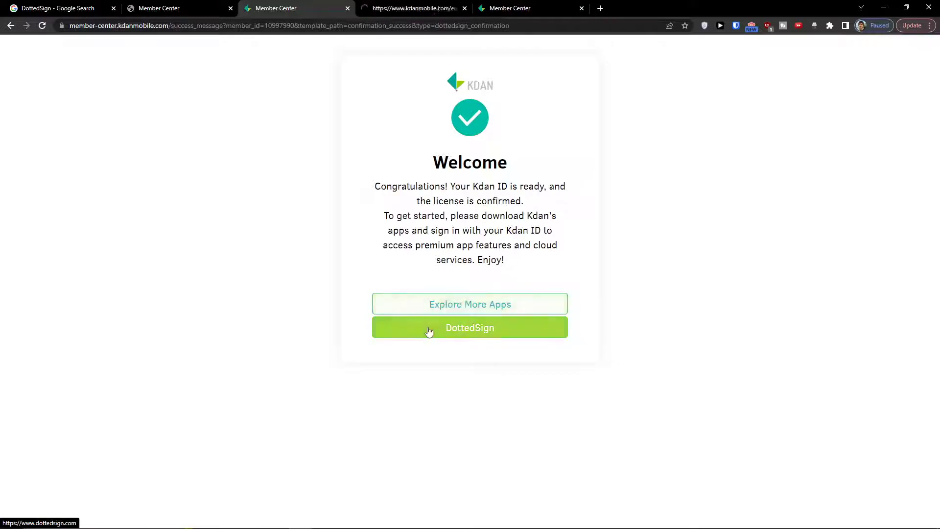
{"action": "left_click", "coordinate": [430, 331]}
{"action": "left_click_drag", "start_coordinate": [377, 10], "coordinate": [256, 7]}
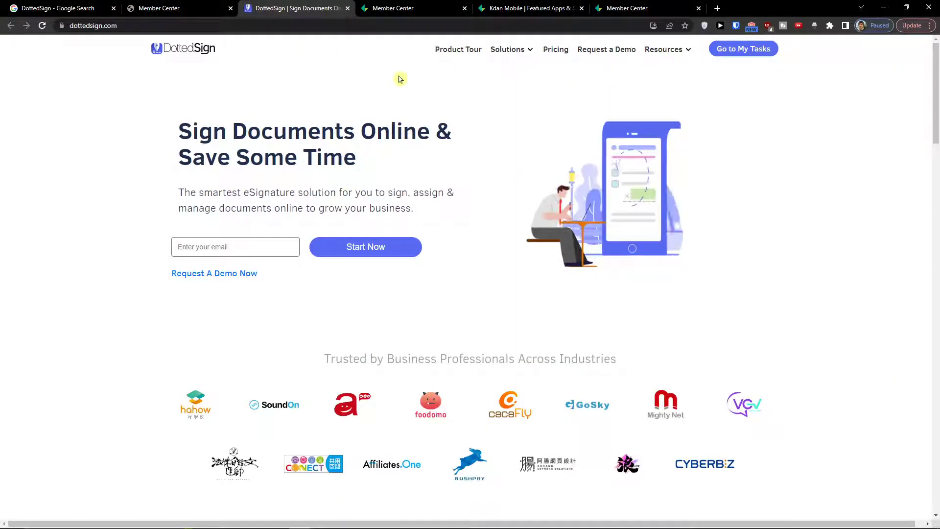
{"action": "left_click", "coordinate": [197, 6]}
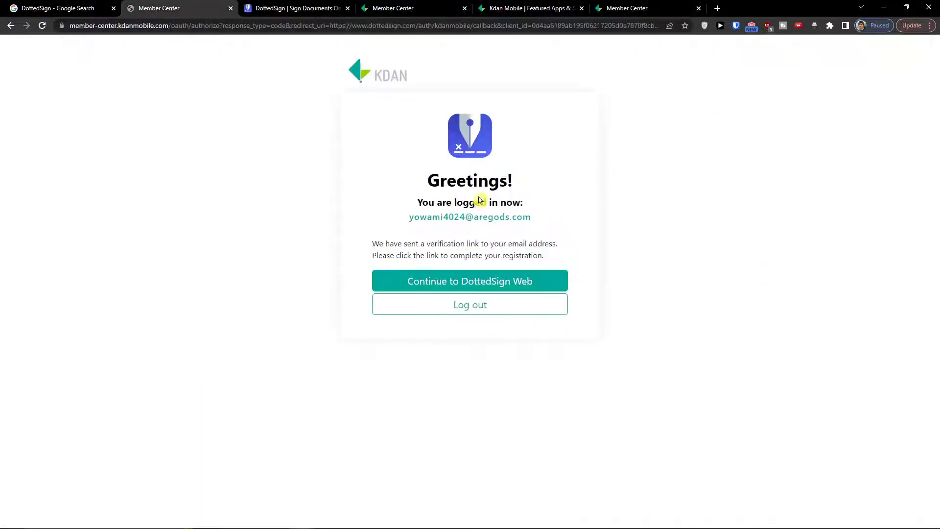
{"action": "left_click", "coordinate": [472, 287]}
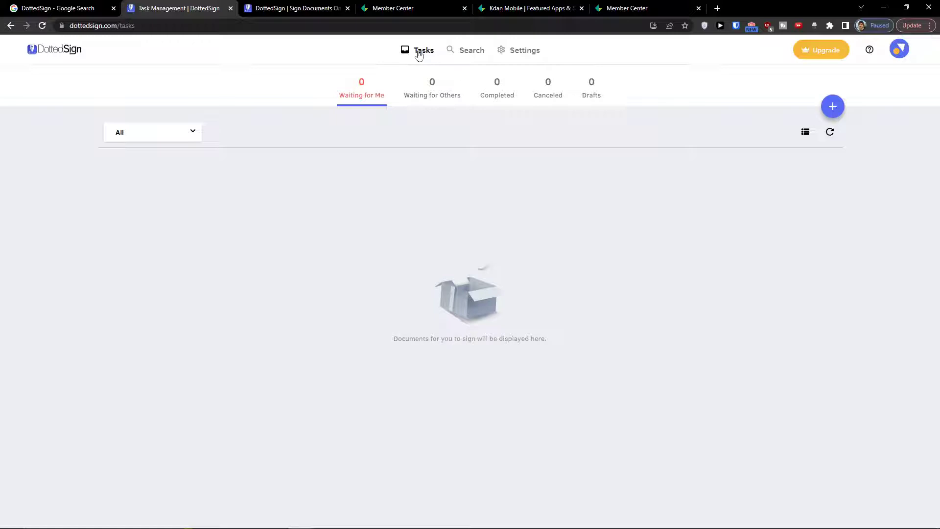
Zoom the page to 150% and look at the Search and Settings pages
{"action": "key", "text": "ctrl+plus"}
{"action": "key", "text": "ctrl+plus"}
{"action": "key", "text": "ctrl+plus"}
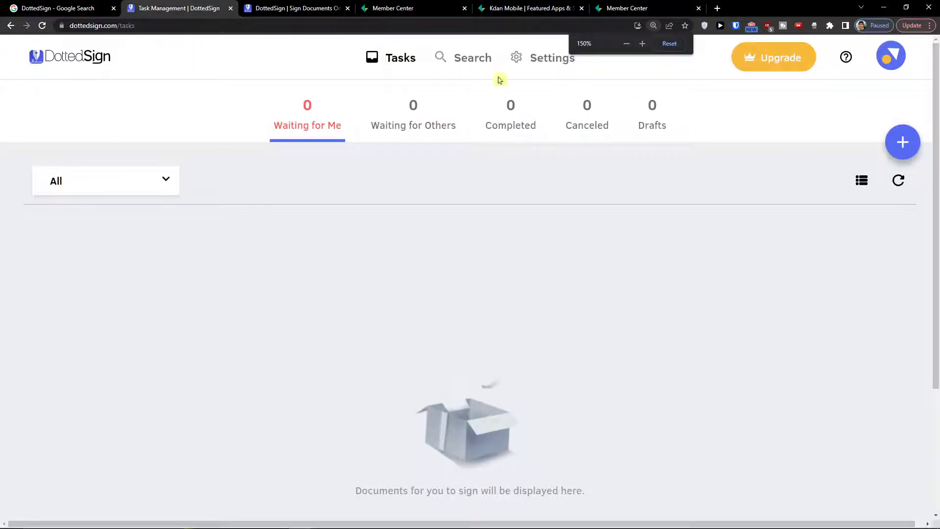
{"action": "left_click", "coordinate": [483, 59]}
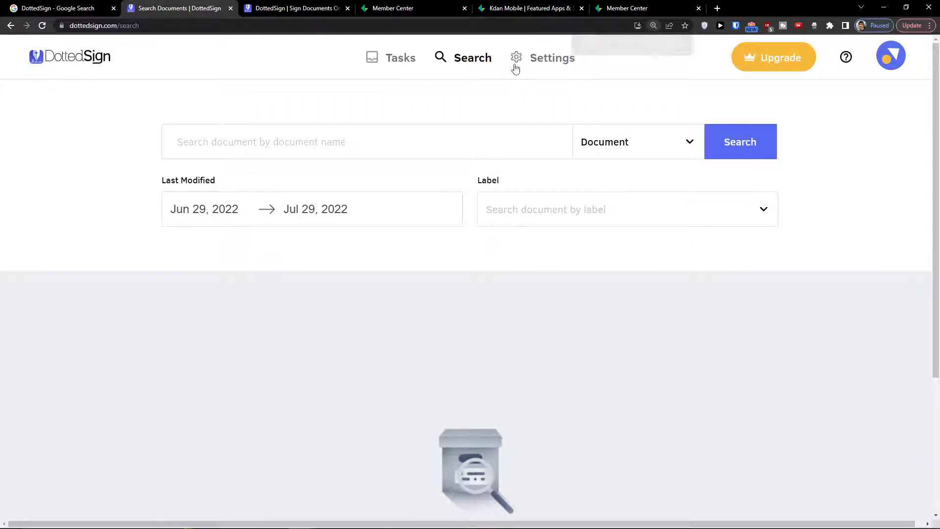
{"action": "left_click", "coordinate": [528, 58]}
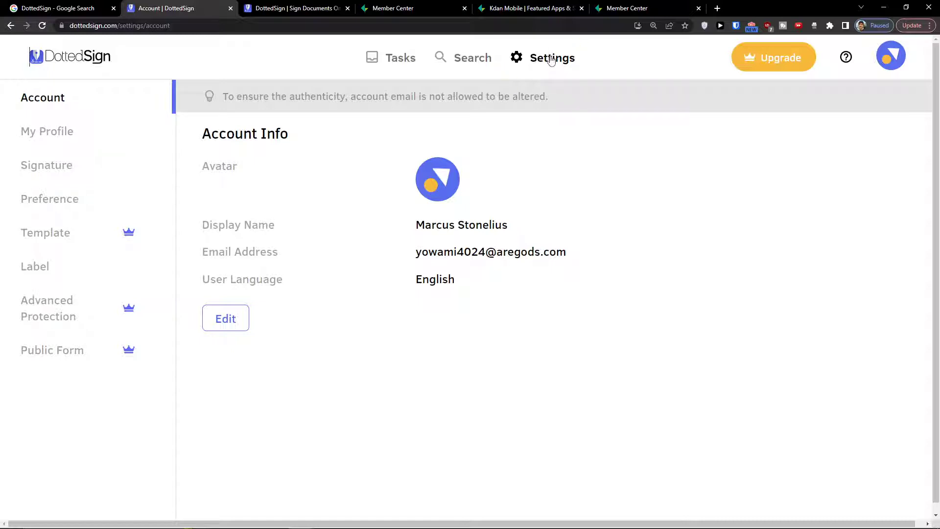
Browse the Profile, Signature and Preferences settings, then return to Tasks and begin a new task
{"action": "left_click", "coordinate": [70, 132]}
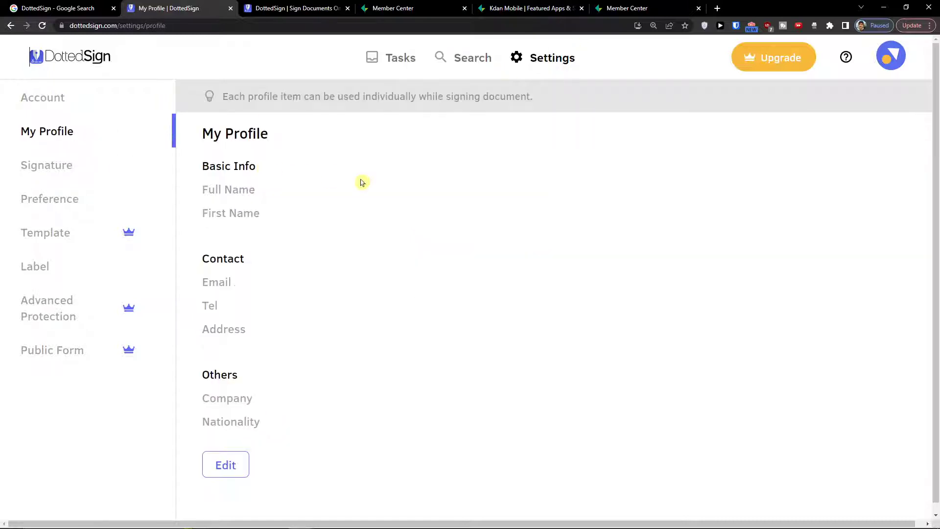
{"action": "left_click", "coordinate": [72, 173]}
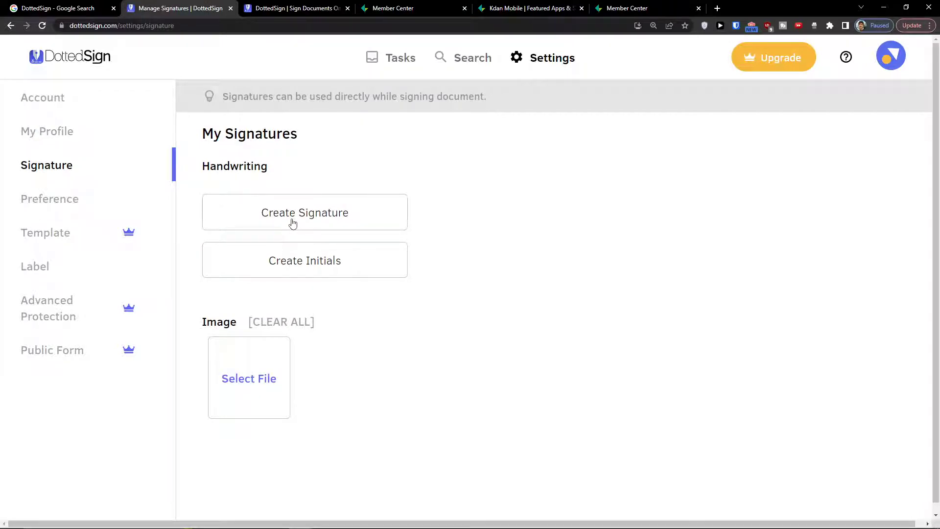
{"action": "left_click", "coordinate": [44, 194]}
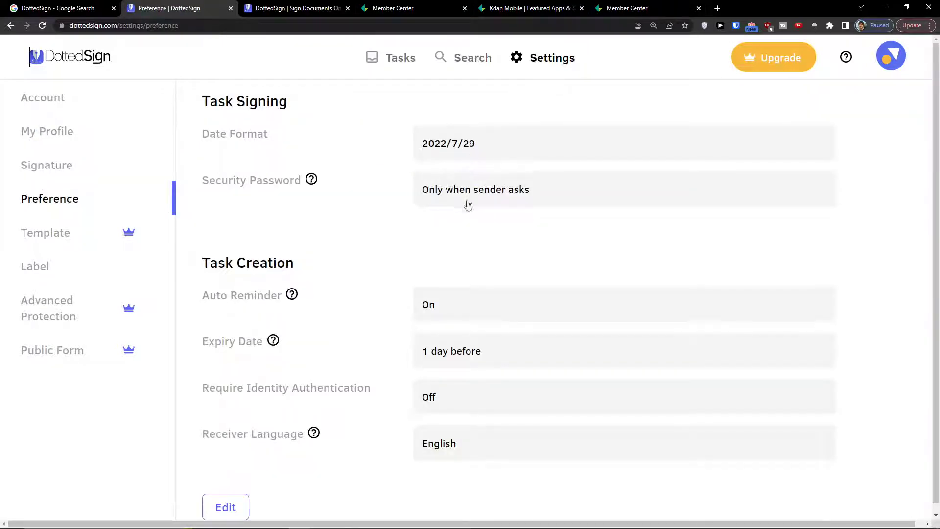
{"action": "scroll", "coordinate": [399, 250], "scroll_direction": "down", "scroll_amount": 1}
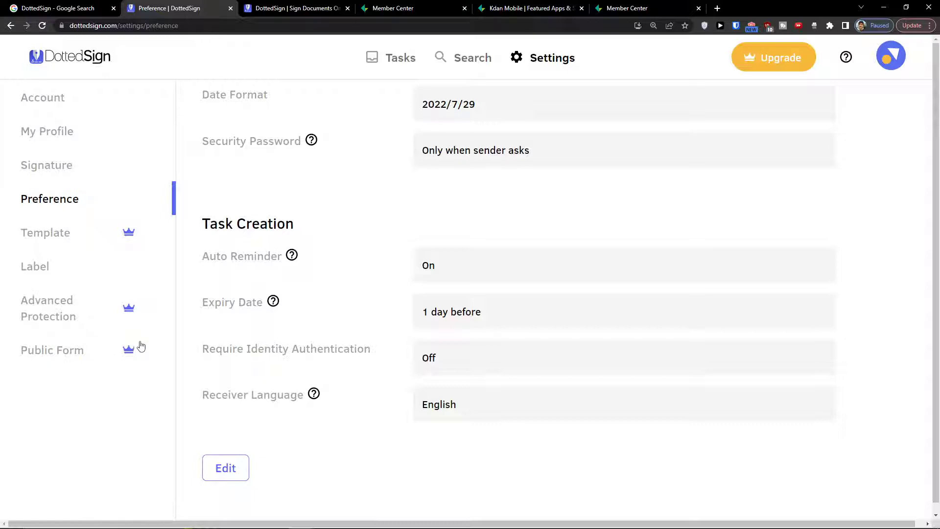
{"action": "left_click", "coordinate": [383, 66]}
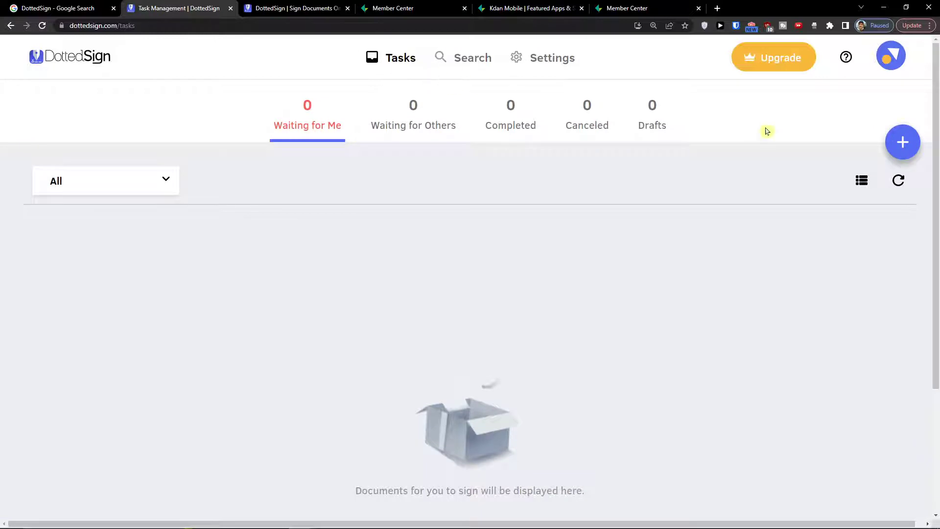
{"action": "left_click", "coordinate": [903, 145]}
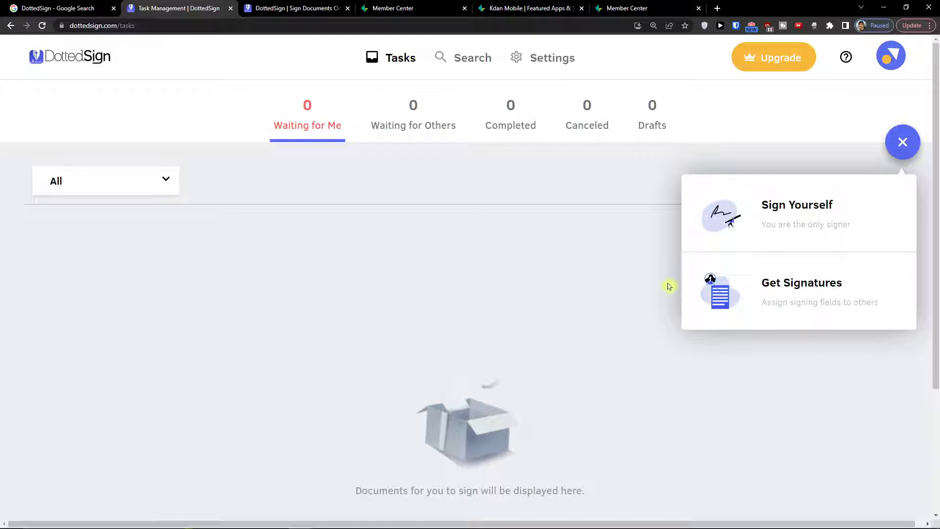
Choose Get Signatures and upload FA_21030048.PDF as the task document
{"action": "left_click", "coordinate": [799, 289]}
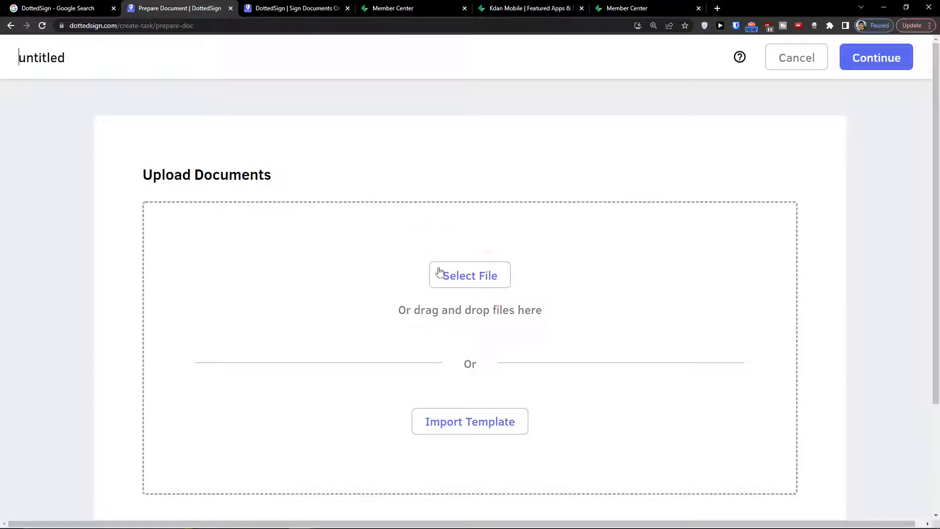
{"action": "left_click", "coordinate": [456, 279]}
{"action": "left_click_drag", "start_coordinate": [399, 96], "coordinate": [356, 94]}
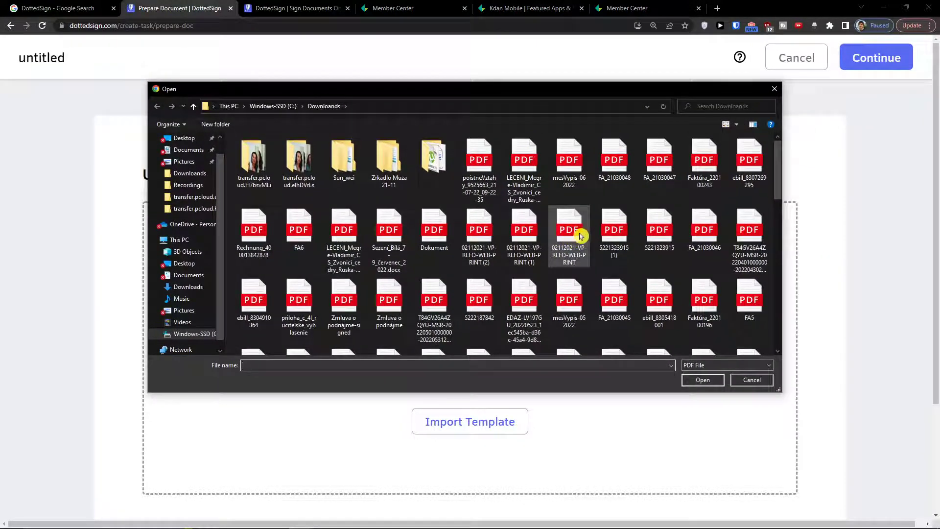
{"action": "double_click", "coordinate": [613, 185]}
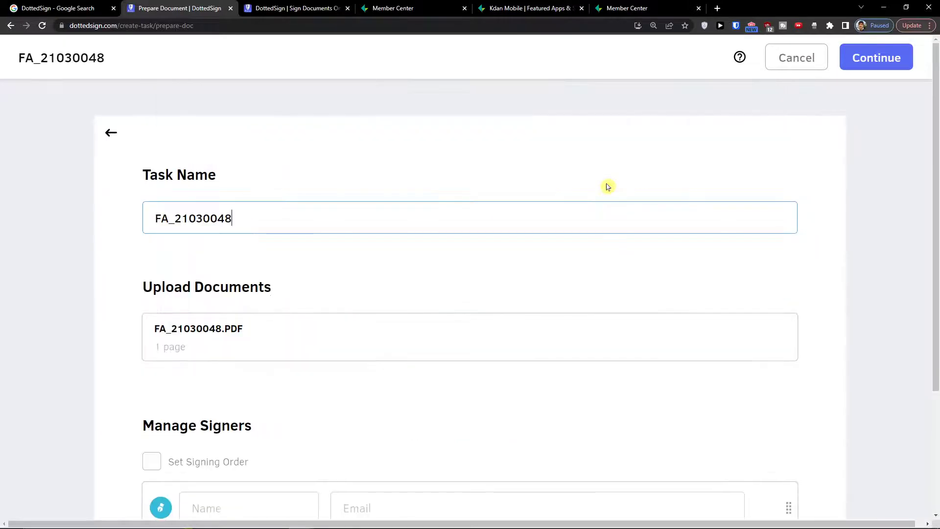
{"action": "scroll", "coordinate": [271, 269], "scroll_direction": "down", "scroll_amount": 3}
{"action": "scroll", "coordinate": [271, 269], "scroll_direction": "up", "scroll_amount": 3}
{"action": "scroll", "coordinate": [271, 269], "scroll_direction": "down", "scroll_amount": 3}
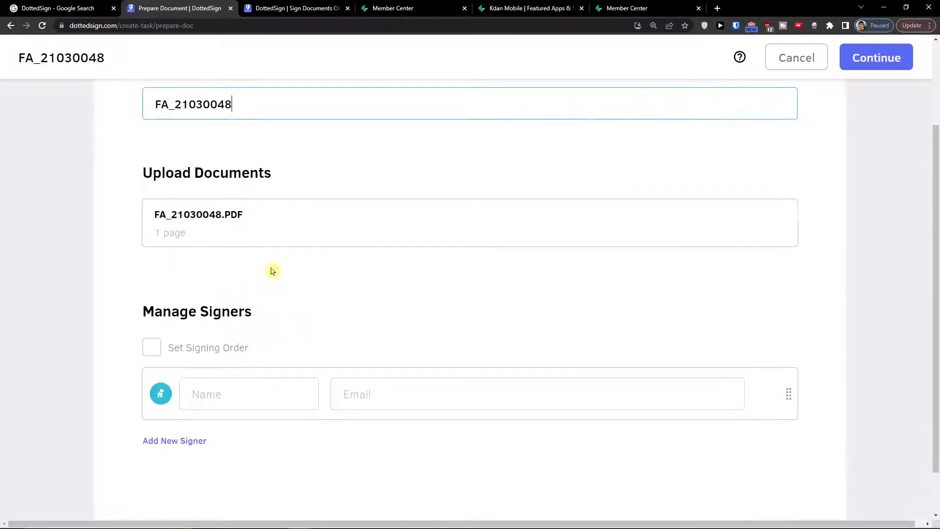
{"action": "scroll", "coordinate": [210, 333], "scroll_direction": "down", "scroll_amount": 2}
Turn on signing order and enter the first signer's email address
{"action": "left_click", "coordinate": [149, 299]}
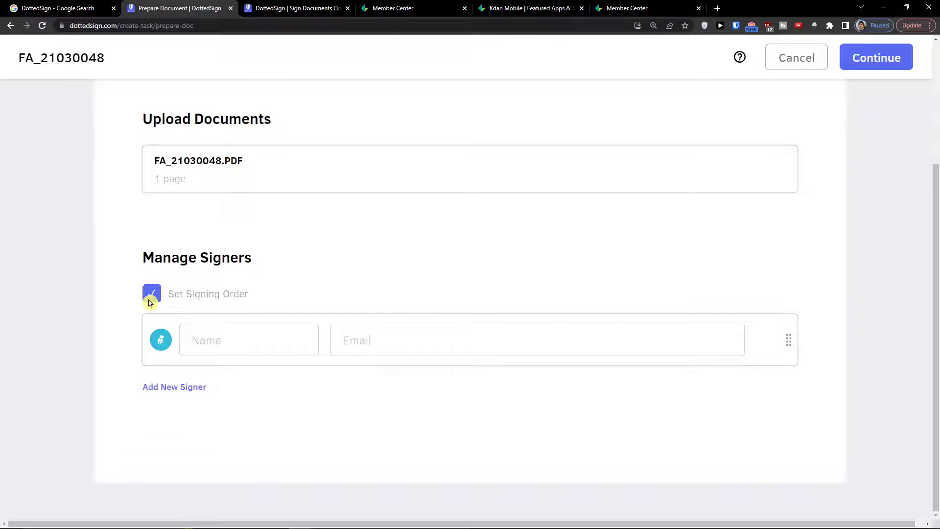
{"action": "left_click", "coordinate": [219, 331]}
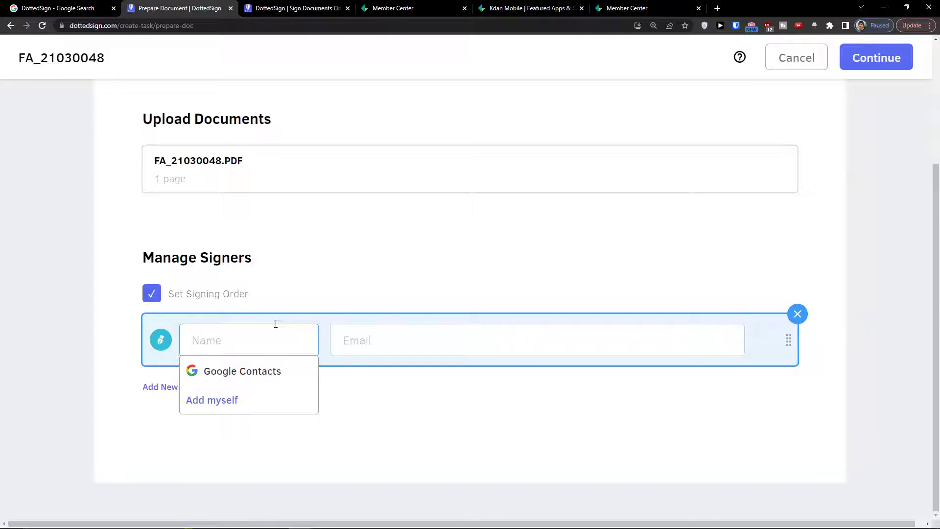
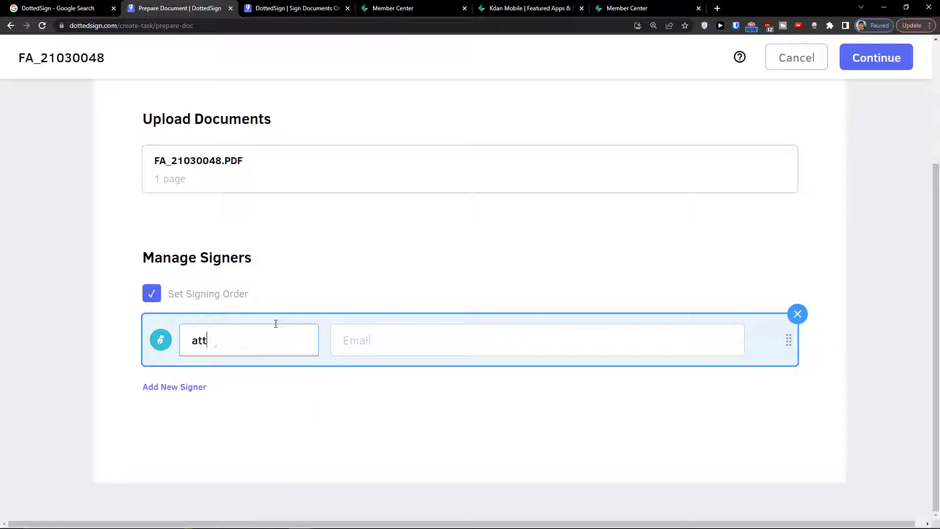
{"action": "key", "text": "ctrl+a"}
{"action": "key", "text": "ctrl+c"}
{"action": "left_click", "coordinate": [332, 339]}
{"action": "key", "text": "ctrl+v"}
Replace the mistaken first-signer name with the client's name
{"action": "left_click", "coordinate": [256, 335]}
{"action": "key", "text": "ctrl+a"}
{"action": "key", "text": "BackSpace"}
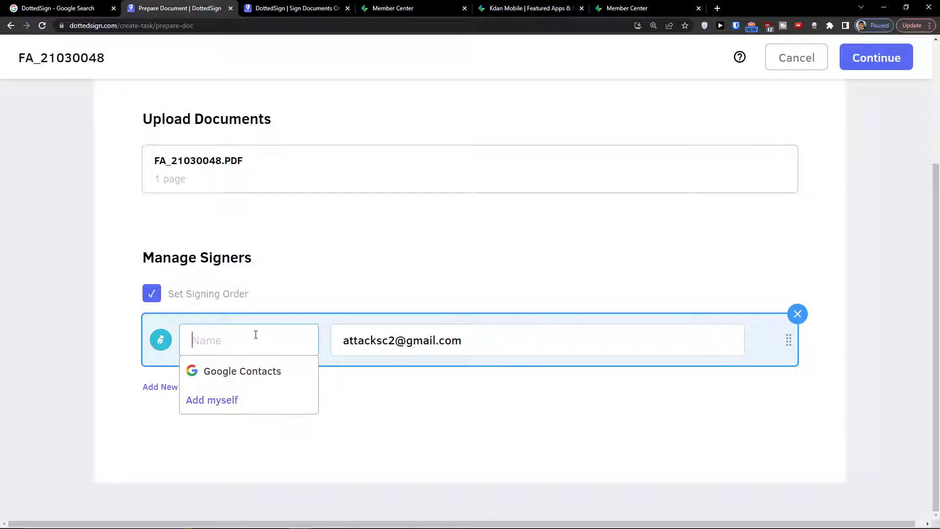
{"action": "type", "text": "attackmarcus"}
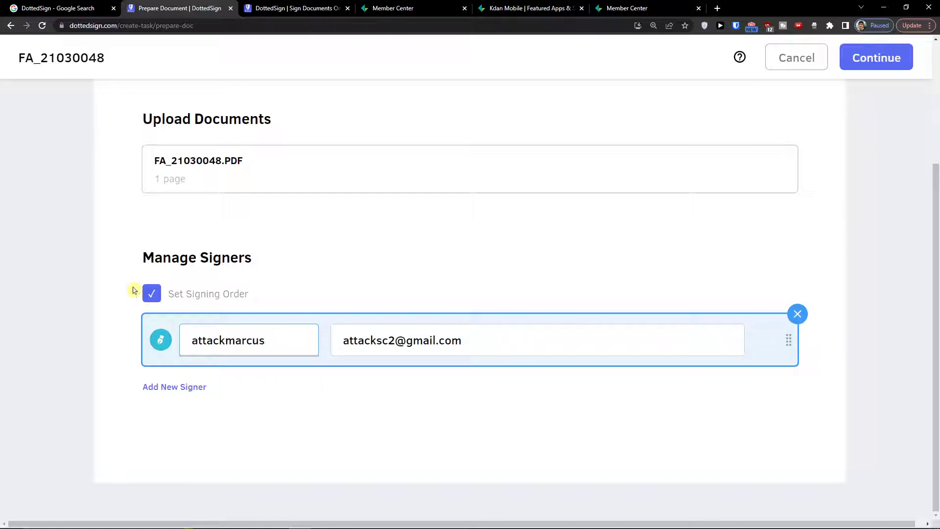
{"action": "double_click", "coordinate": [202, 350]}
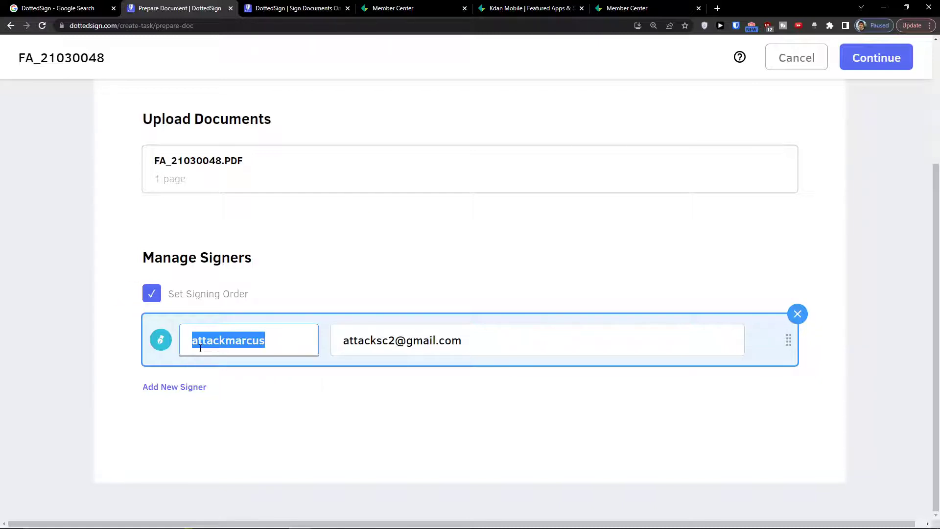
{"action": "type", "text": "Marcus Client"}
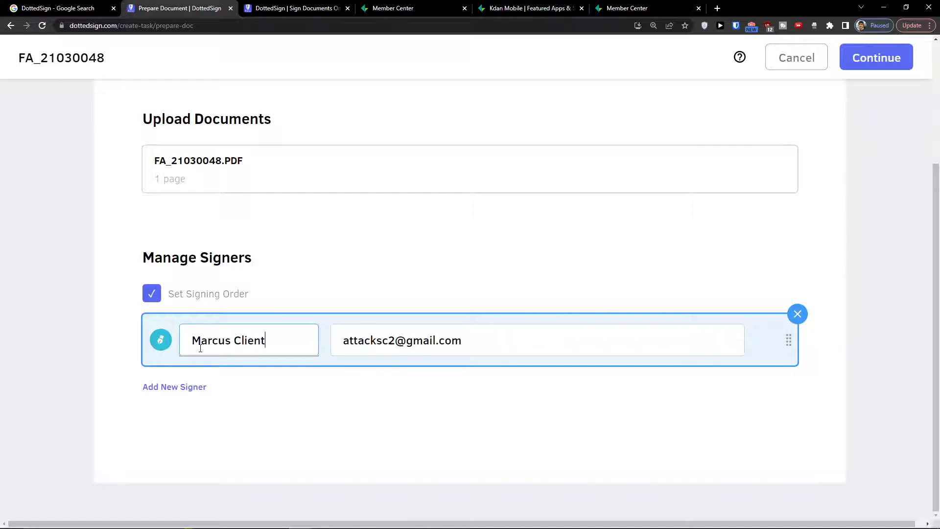
Add yourself as the second signer and continue to field placement
{"action": "left_click", "coordinate": [185, 387]}
{"action": "left_click", "coordinate": [192, 391]}
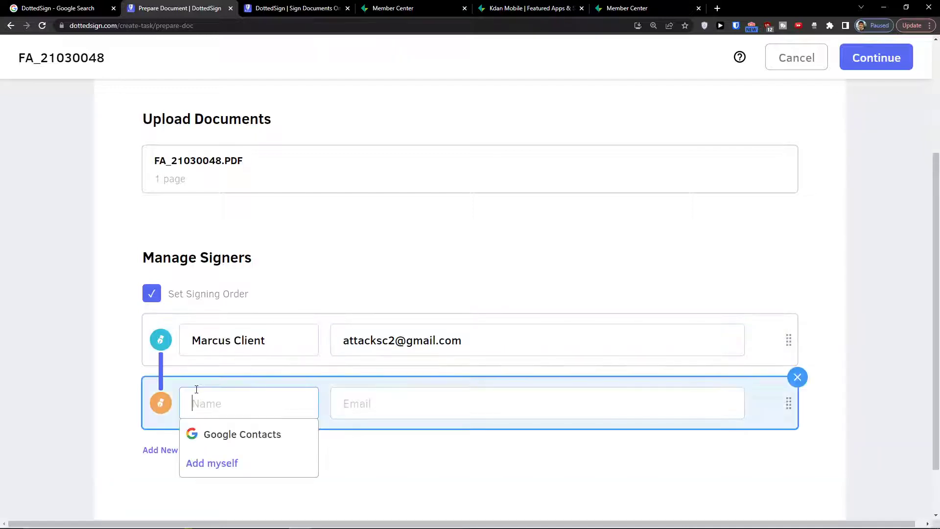
{"action": "left_click", "coordinate": [213, 463]}
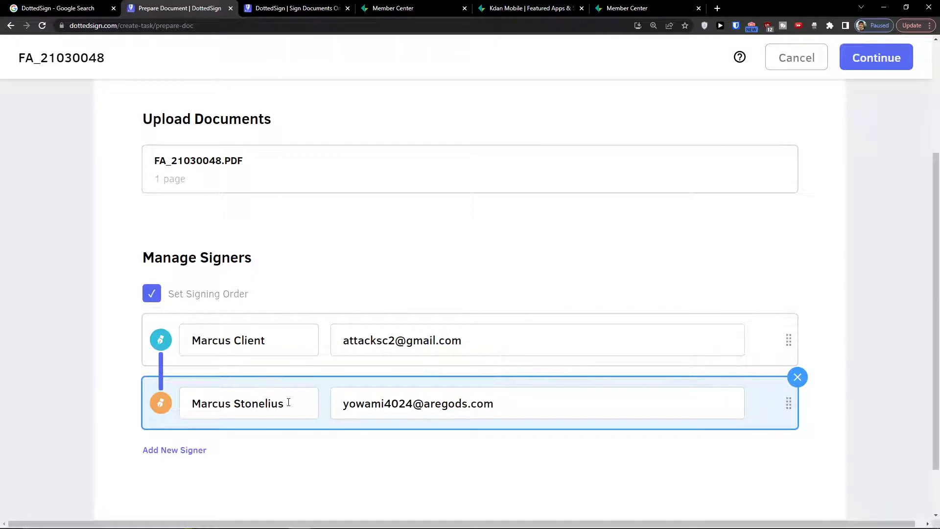
{"action": "scroll", "coordinate": [505, 368], "scroll_direction": "up", "scroll_amount": 3}
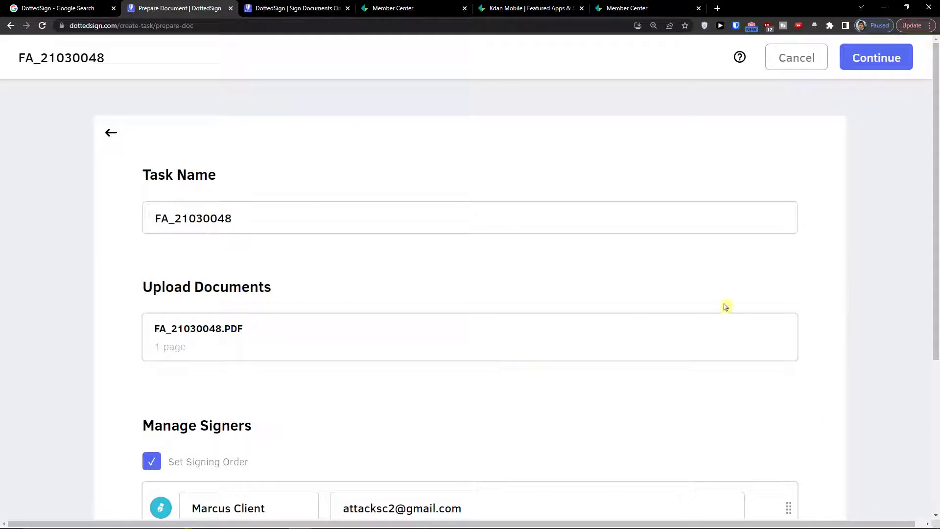
{"action": "left_click", "coordinate": [870, 61]}
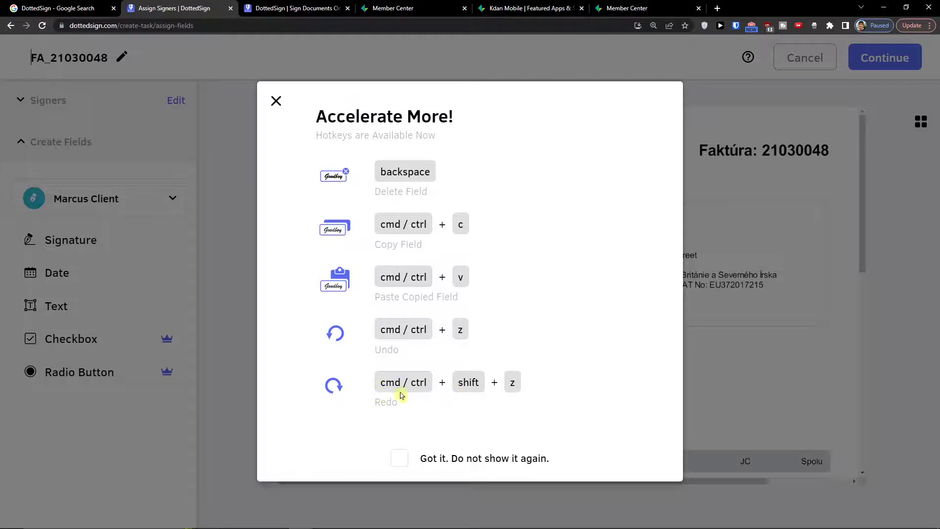
Dismiss the hotkeys tip permanently and expand the Signers list showing both signers
{"action": "left_click", "coordinate": [404, 465]}
{"action": "scroll", "coordinate": [323, 271], "scroll_direction": "down", "scroll_amount": 8}
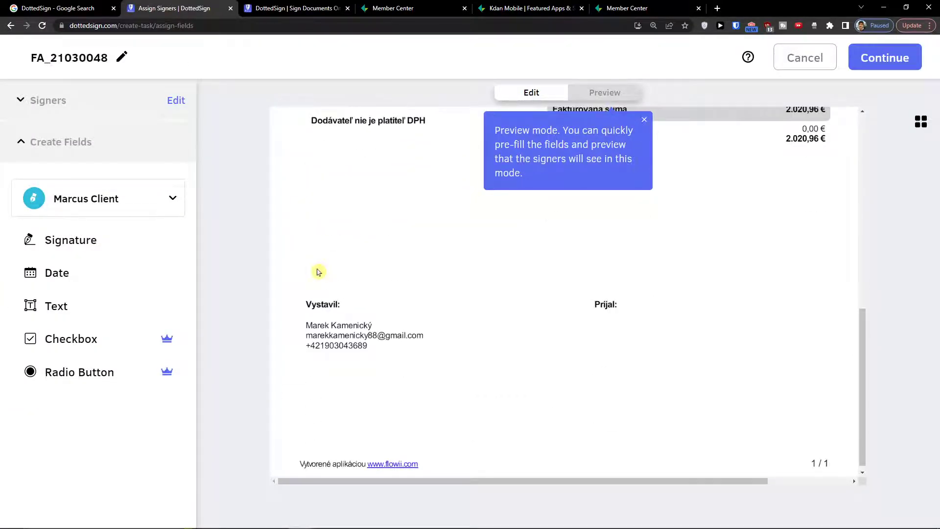
{"action": "scroll", "coordinate": [318, 271], "scroll_direction": "down", "scroll_amount": 1}
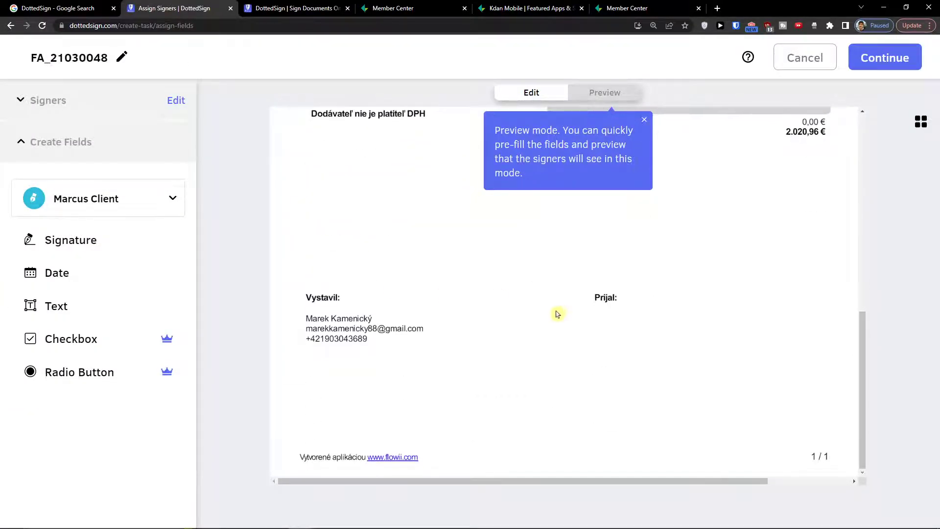
{"action": "left_click", "coordinate": [45, 122]}
{"action": "left_click", "coordinate": [95, 190]}
{"action": "double_click", "coordinate": [82, 163]}
{"action": "double_click", "coordinate": [88, 175]}
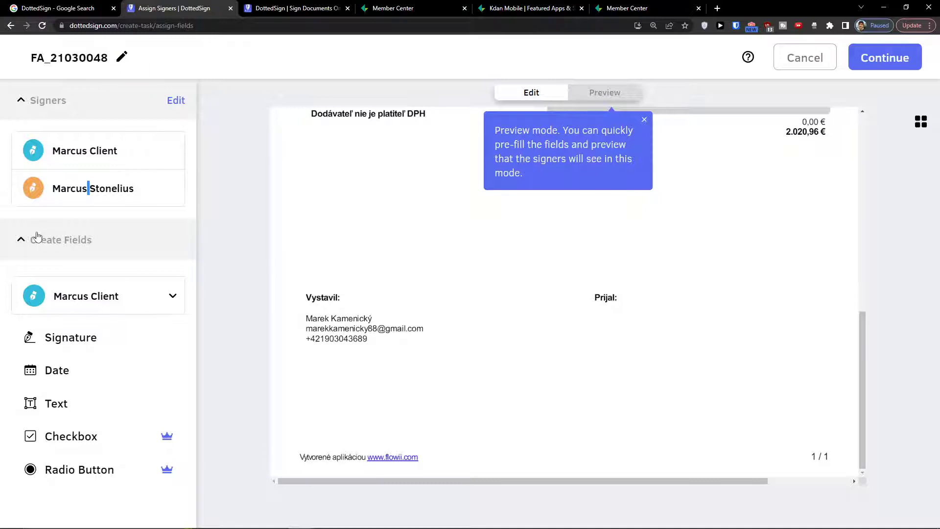
Place the client signer's Signature field beside Prijal: and review its Field Properties
{"action": "left_click", "coordinate": [87, 304]}
{"action": "left_click", "coordinate": [99, 309]}
{"action": "mouse_move", "coordinate": [92, 341]}
{"action": "left_mouse_down"}
{"action": "mouse_move", "coordinate": [390, 367]}
{"action": "mouse_move", "coordinate": [165, 331]}
{"action": "mouse_move", "coordinate": [222, 339]}
{"action": "left_mouse_up"}
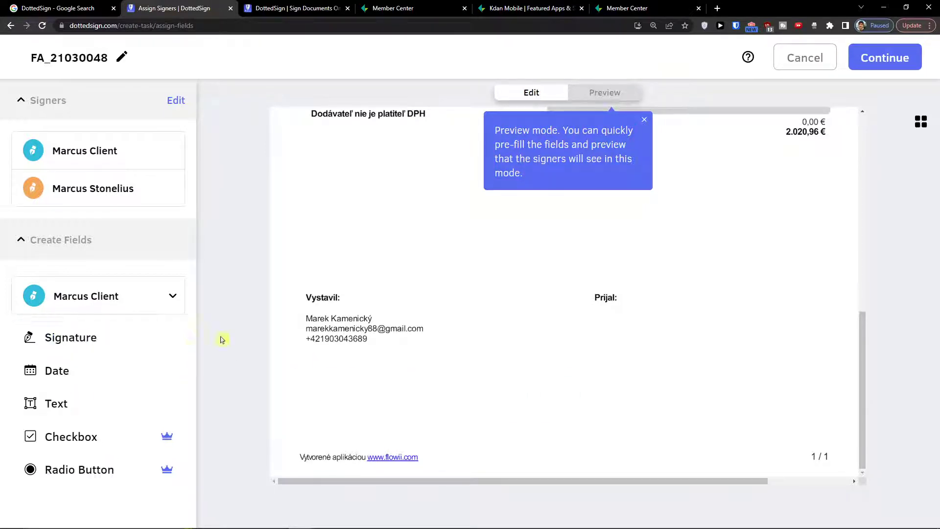
{"action": "mouse_move", "coordinate": [87, 339]}
{"action": "left_mouse_down"}
{"action": "mouse_move", "coordinate": [149, 346]}
{"action": "mouse_move", "coordinate": [126, 343]}
{"action": "left_mouse_up"}
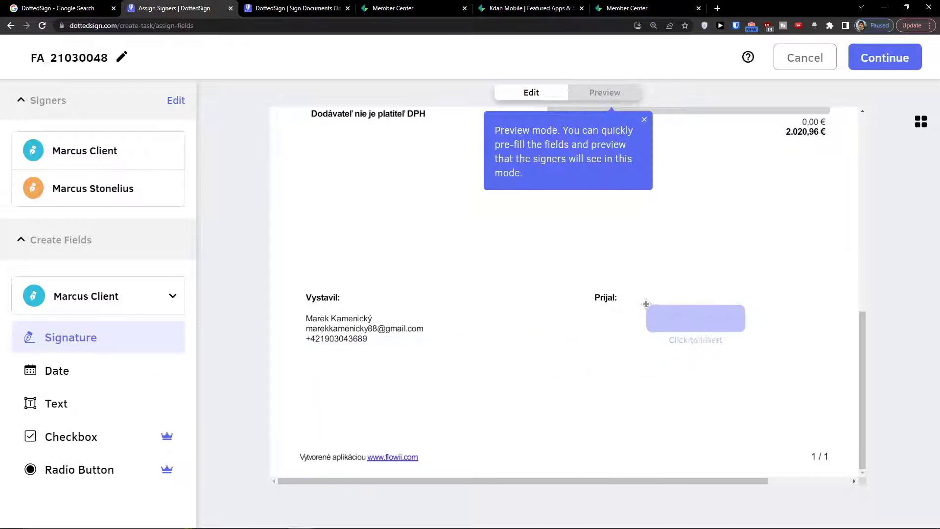
{"action": "left_click", "coordinate": [718, 295]}
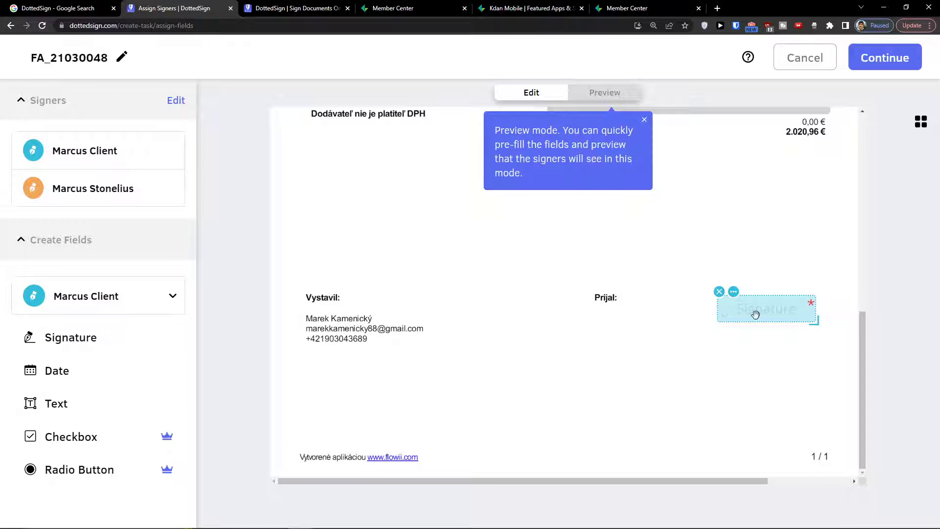
{"action": "left_click", "coordinate": [734, 293]}
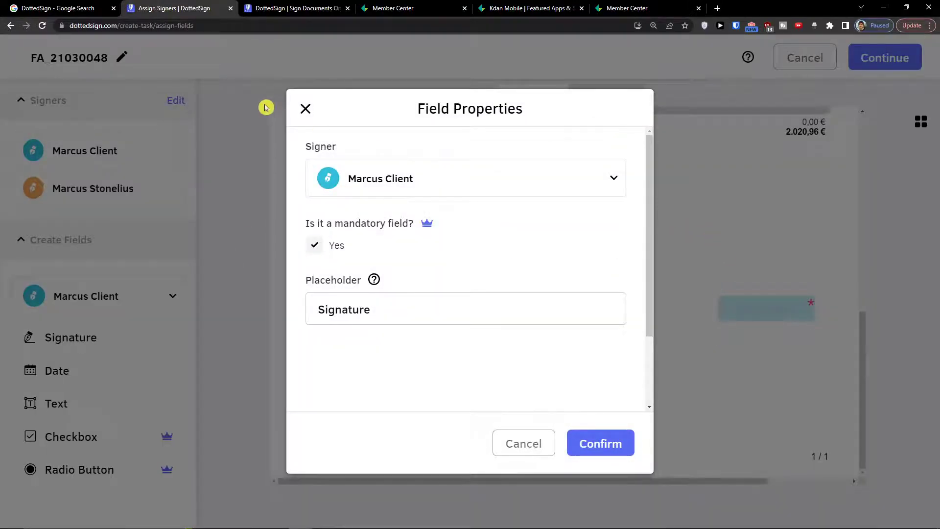
{"action": "left_click", "coordinate": [304, 112]}
{"action": "left_click", "coordinate": [748, 307]}
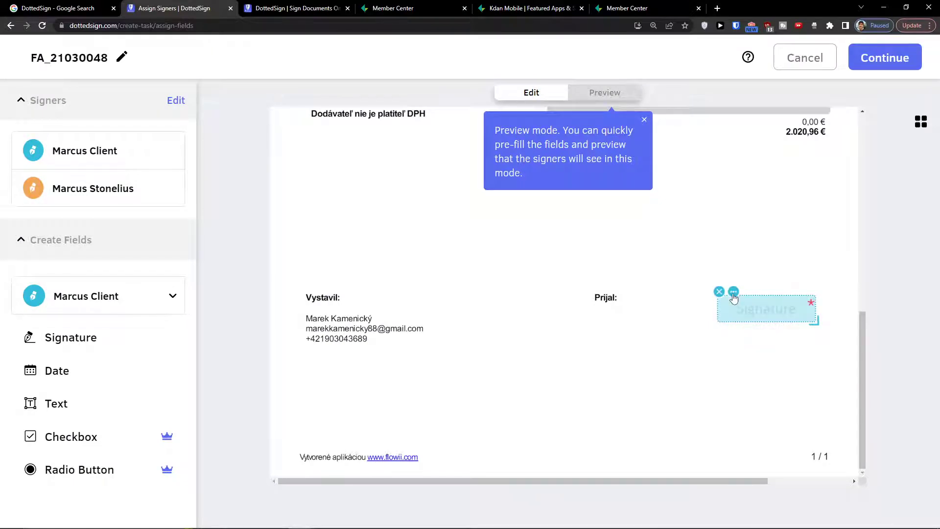
{"action": "left_click", "coordinate": [733, 293]}
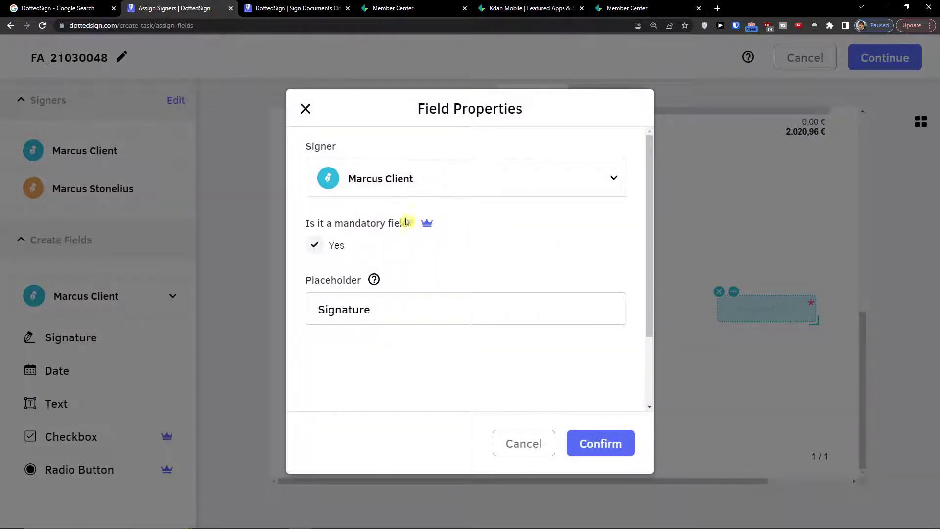
{"action": "left_click", "coordinate": [369, 311]}
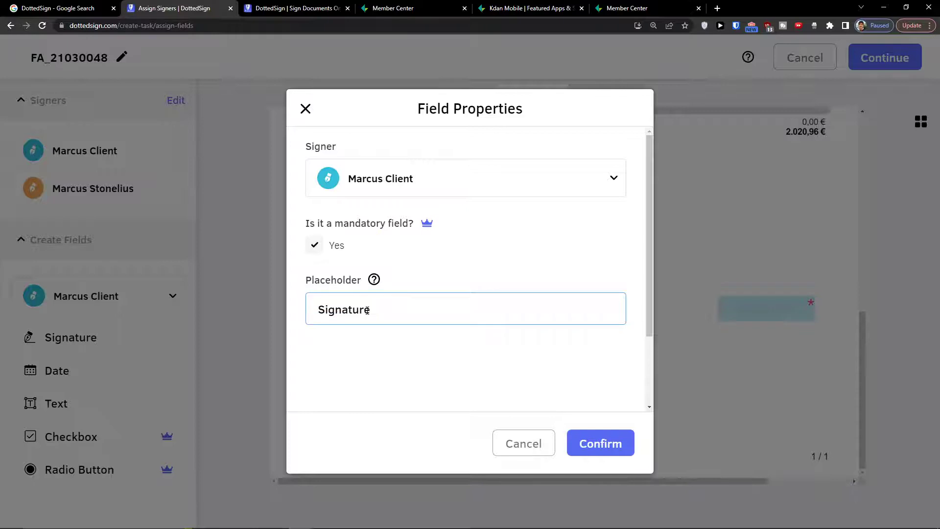
{"action": "left_click", "coordinate": [524, 444]}
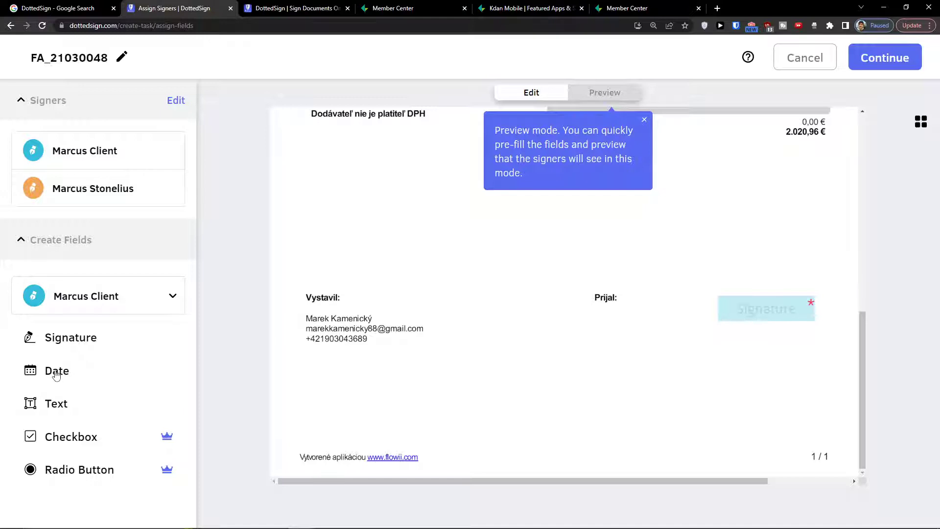
Add a Date field just above that signature, then target new fields at the second signer
{"action": "left_click", "coordinate": [57, 373]}
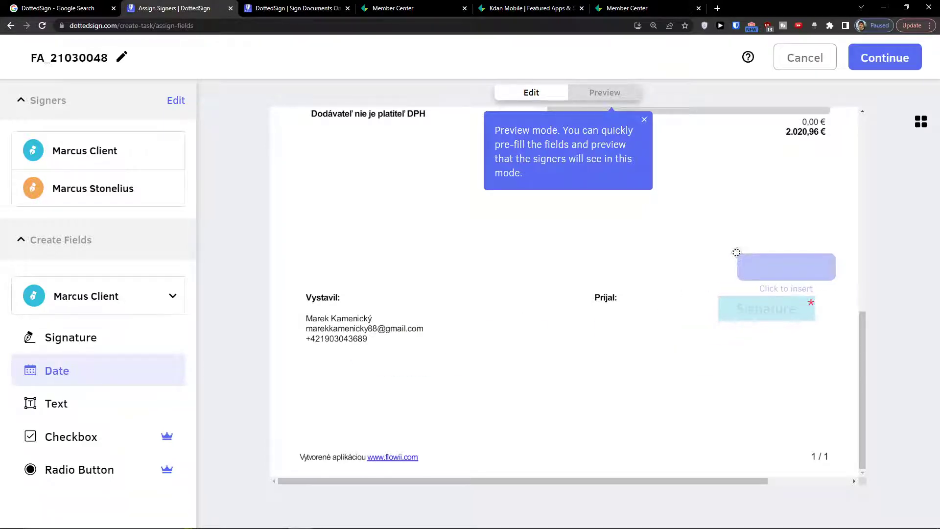
{"action": "left_click", "coordinate": [712, 250]}
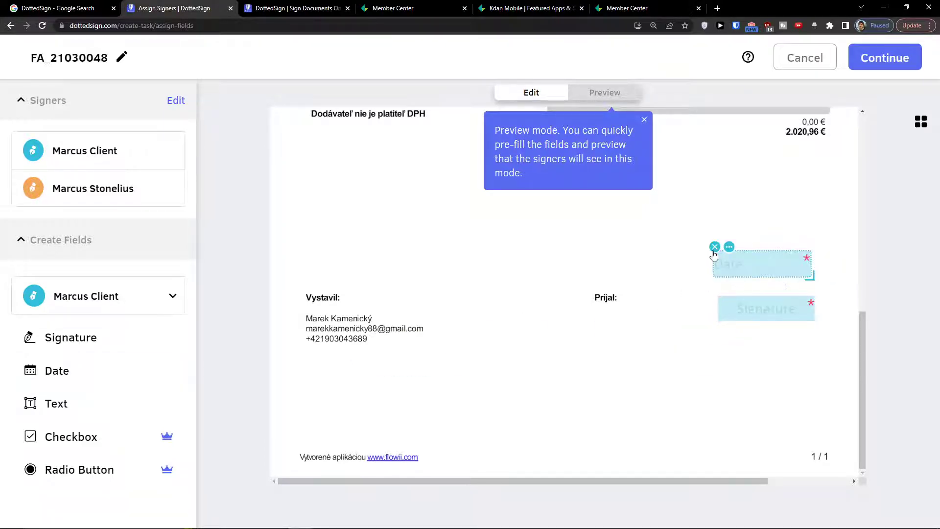
{"action": "left_click_drag", "start_coordinate": [739, 273], "coordinate": [741, 285]}
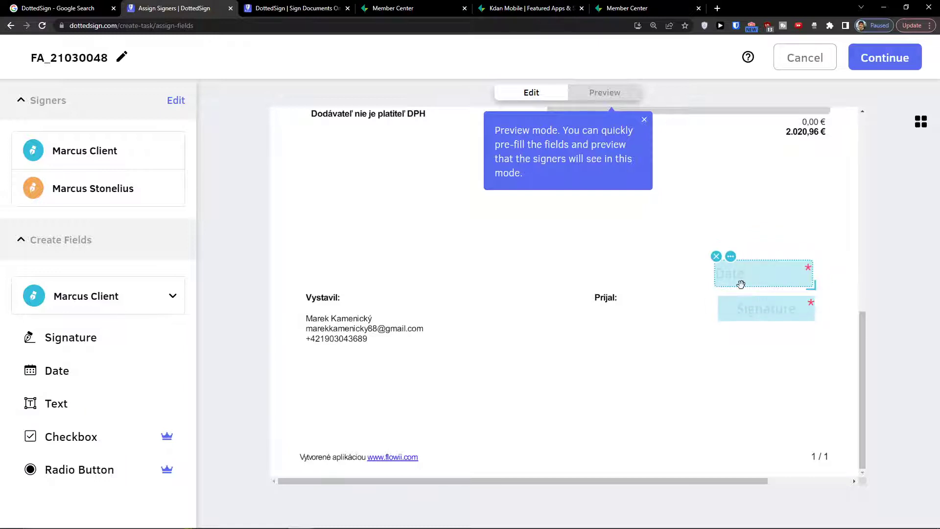
{"action": "left_click_drag", "start_coordinate": [741, 284], "coordinate": [744, 286]}
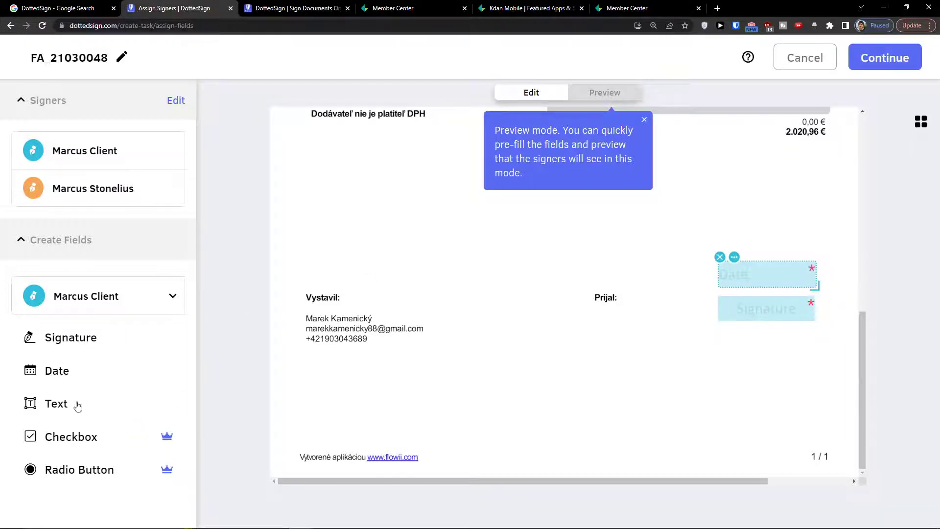
{"action": "left_click", "coordinate": [123, 294]}
{"action": "left_click", "coordinate": [101, 386]}
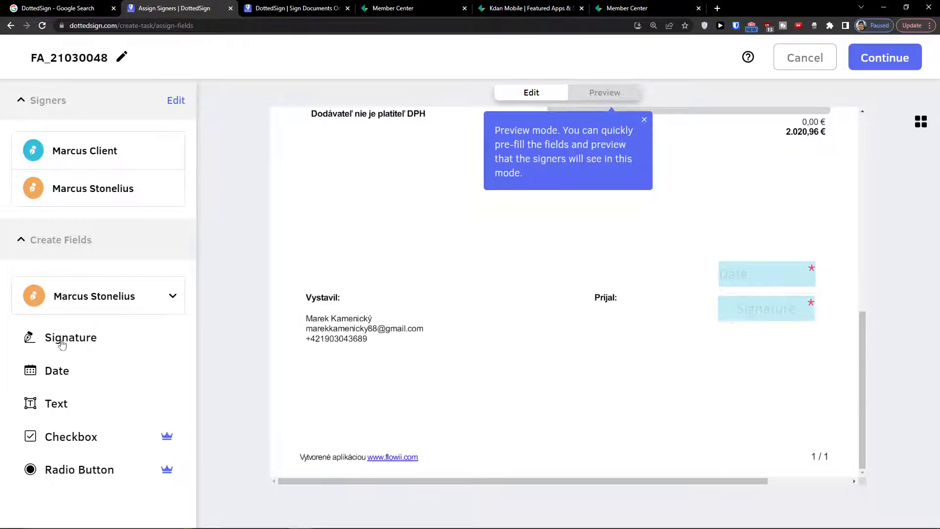
Place the second signer's Signature beside Vystavil:, a Date above it and a Text field below
{"action": "left_click", "coordinate": [79, 344]}
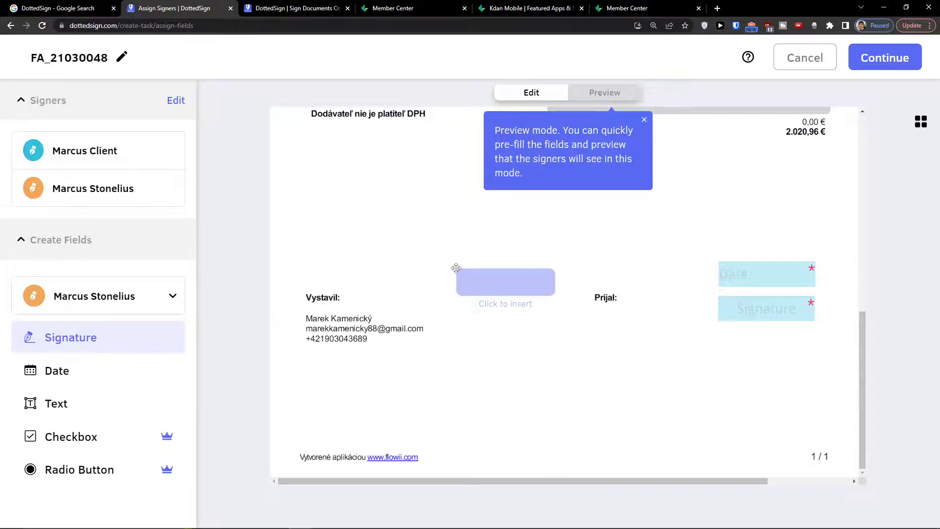
{"action": "left_click", "coordinate": [450, 299]}
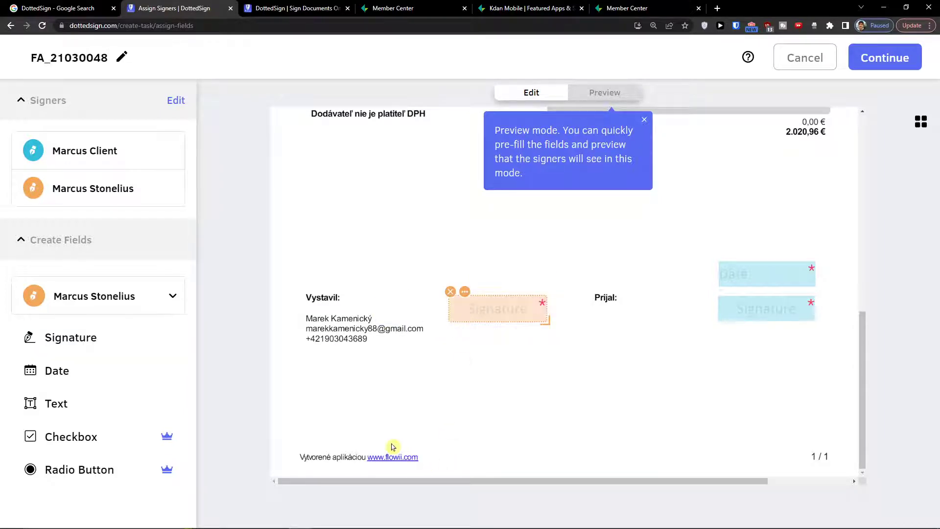
{"action": "left_click", "coordinate": [37, 375]}
{"action": "left_click", "coordinate": [444, 254]}
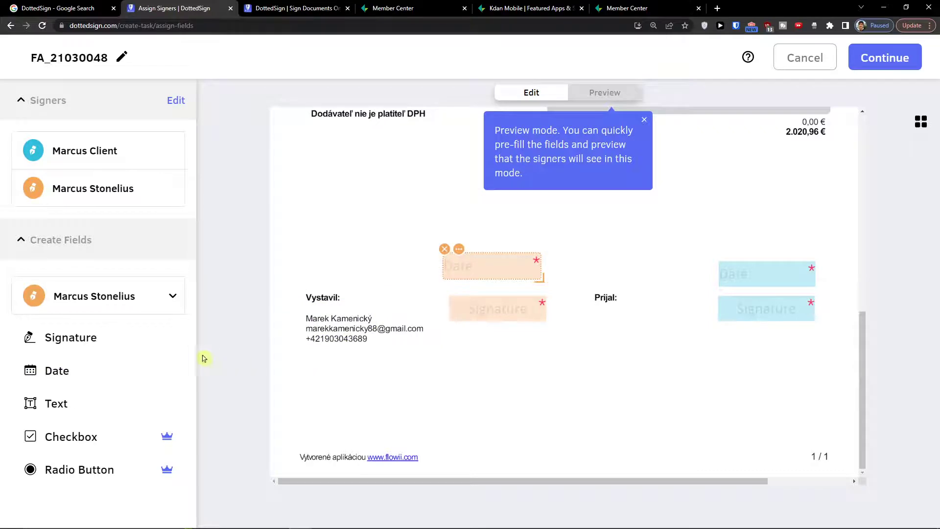
{"action": "left_click", "coordinate": [69, 403]}
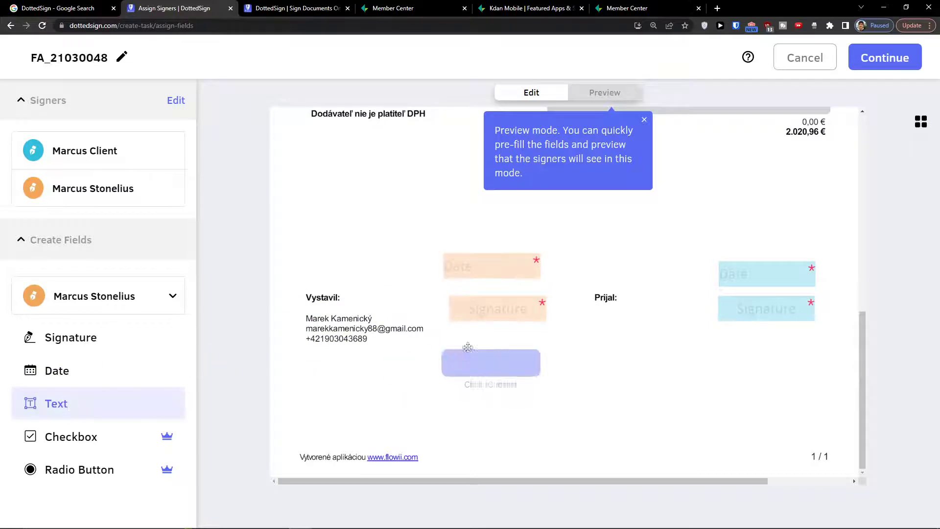
{"action": "left_click", "coordinate": [485, 342]}
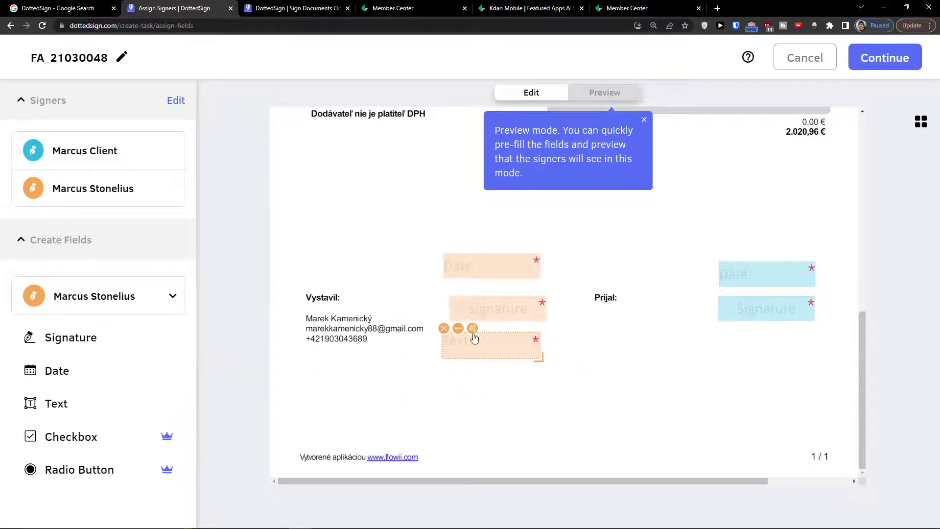
Review the new Date field's properties and reassign it to the first signer
{"action": "left_click", "coordinate": [471, 271]}
{"action": "left_click", "coordinate": [461, 249]}
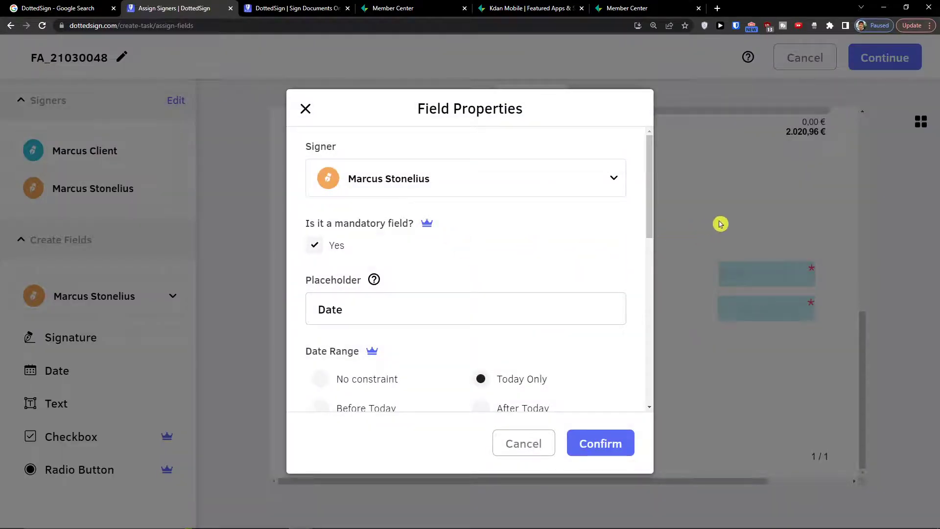
{"action": "scroll", "coordinate": [519, 306], "scroll_direction": "down", "scroll_amount": 5}
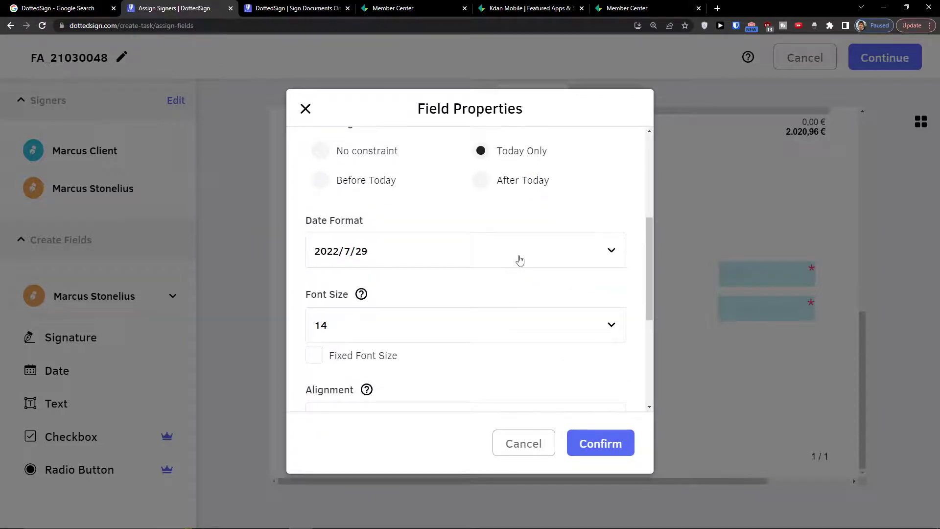
{"action": "scroll", "coordinate": [514, 258], "scroll_direction": "down", "scroll_amount": 2}
{"action": "left_click", "coordinate": [619, 451]}
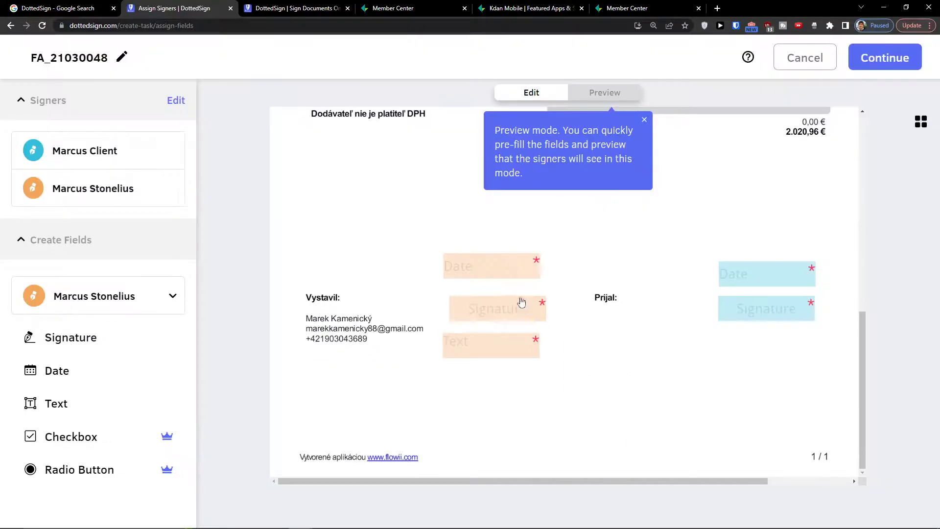
{"action": "left_click", "coordinate": [487, 269]}
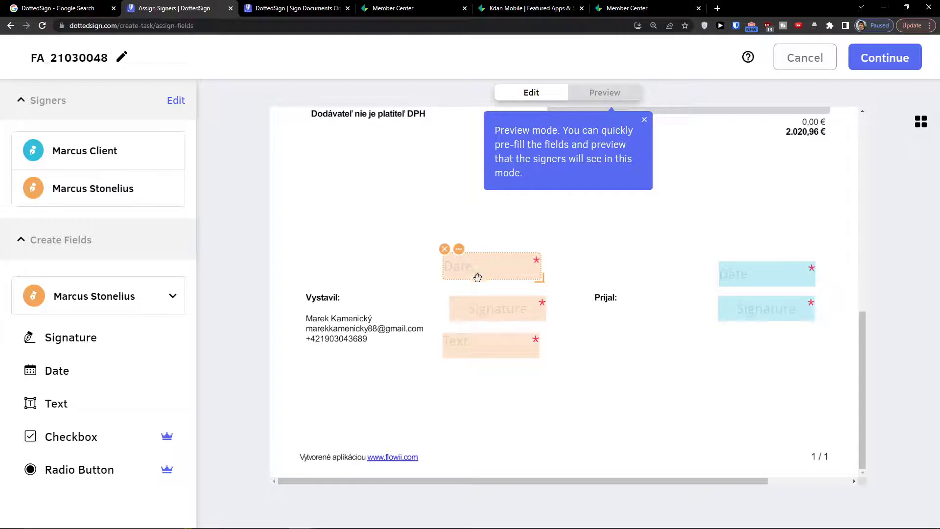
{"action": "left_click", "coordinate": [459, 251]}
{"action": "left_click", "coordinate": [424, 178]}
{"action": "left_click", "coordinate": [426, 219]}
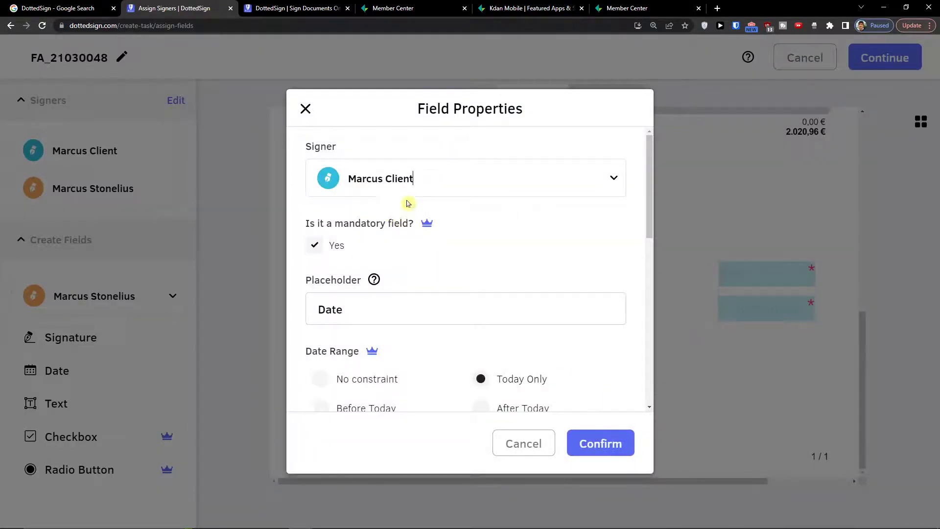
{"action": "left_click", "coordinate": [597, 443]}
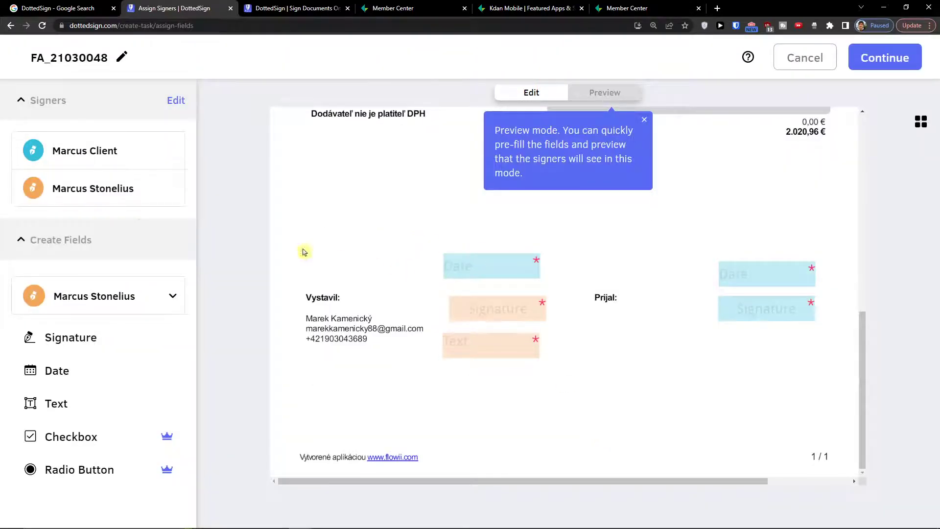
Reassign the Date field back to the second signer and dismiss the Preview mode tip
{"action": "left_click_drag", "start_coordinate": [76, 150], "coordinate": [118, 151]}
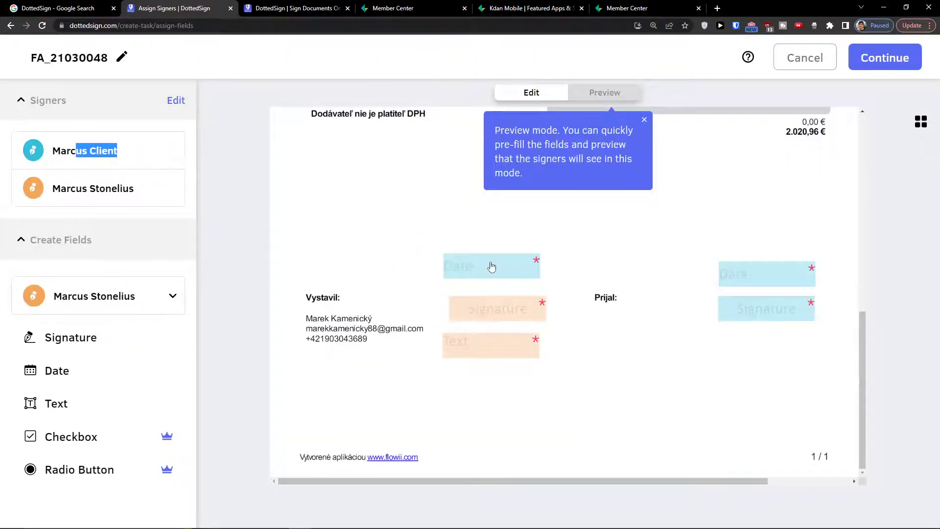
{"action": "left_click", "coordinate": [490, 267]}
{"action": "left_click", "coordinate": [459, 250]}
{"action": "left_click", "coordinate": [399, 187]}
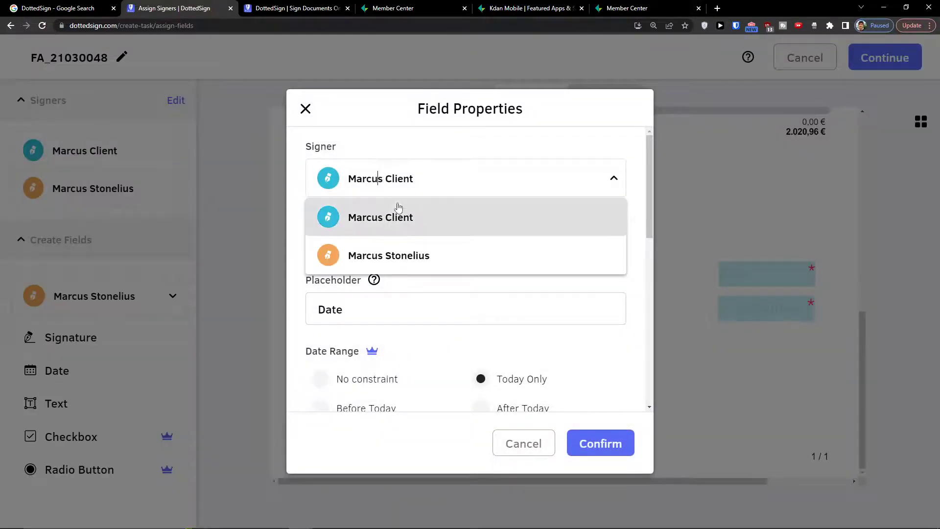
{"action": "left_click", "coordinate": [405, 255]}
{"action": "left_click", "coordinate": [588, 441]}
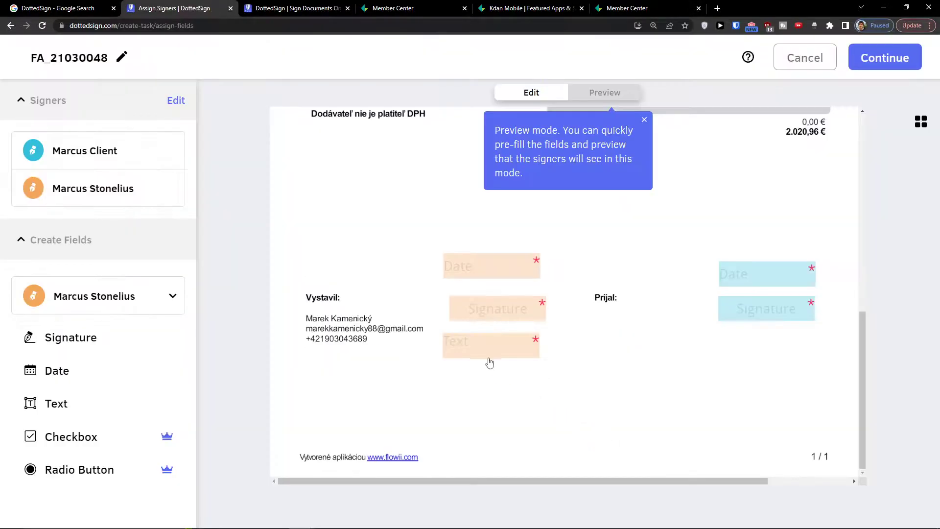
{"action": "scroll", "coordinate": [499, 377], "scroll_direction": "up", "scroll_amount": 3}
{"action": "scroll", "coordinate": [524, 357], "scroll_direction": "down", "scroll_amount": 3}
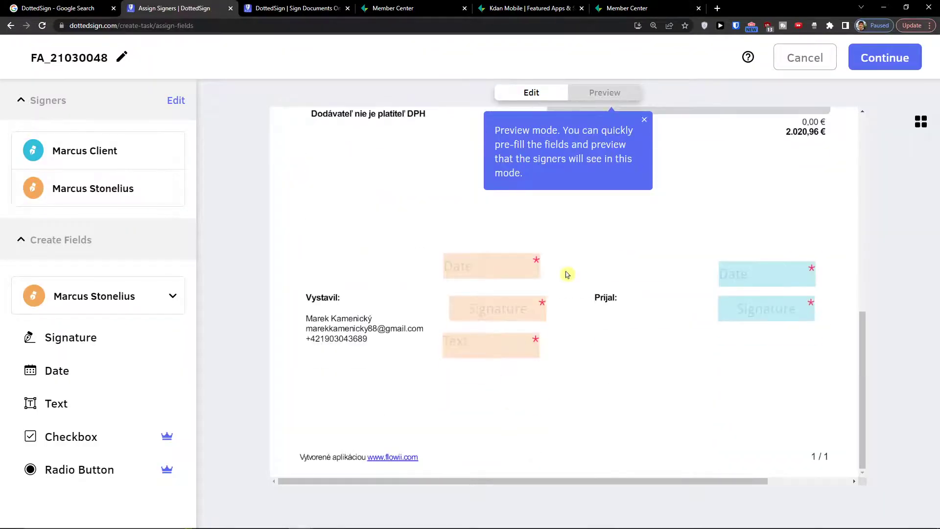
{"action": "left_click", "coordinate": [645, 119]}
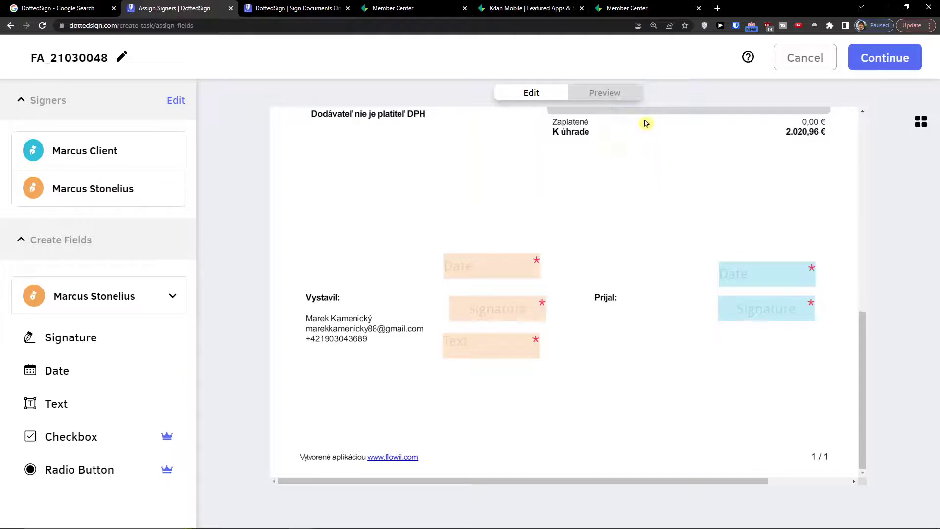
Switch to preview mode and try prefilling the Date and Signature fields
{"action": "left_click", "coordinate": [582, 97]}
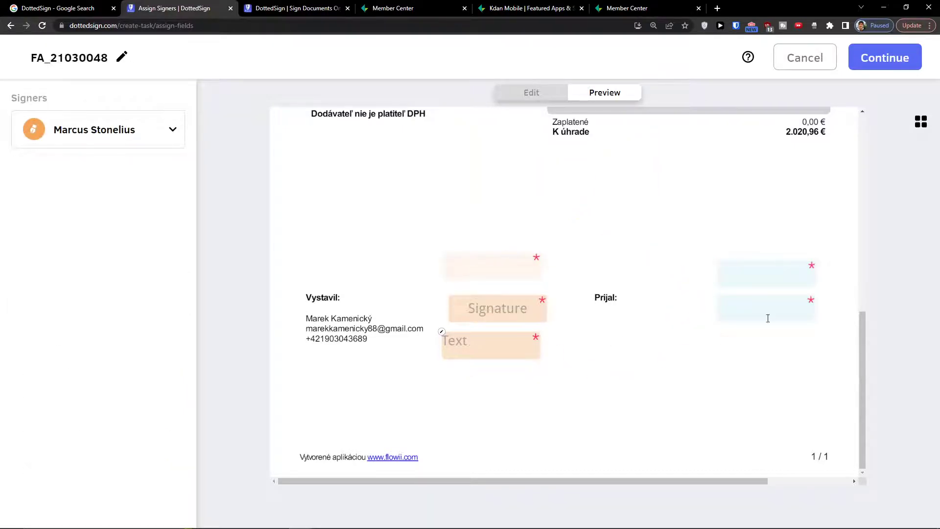
{"action": "left_click", "coordinate": [510, 268]}
{"action": "left_click", "coordinate": [510, 308]}
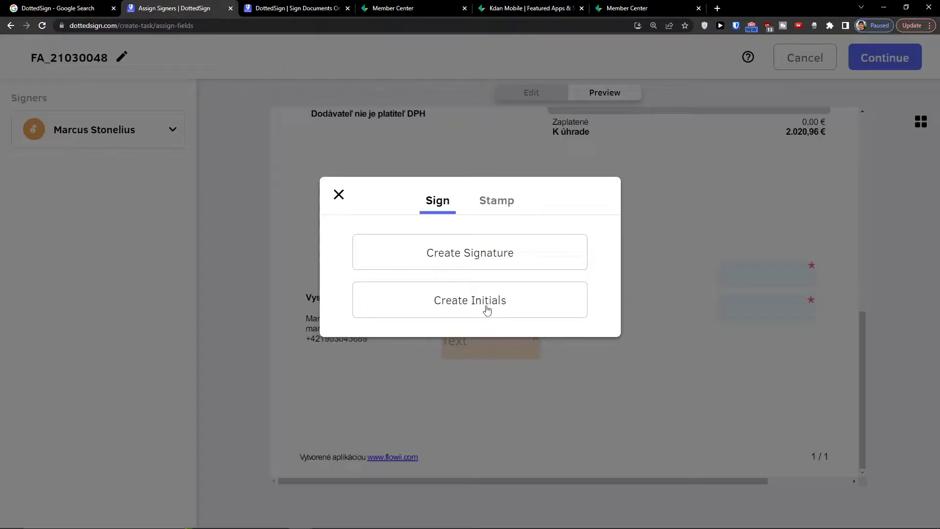
{"action": "left_click", "coordinate": [486, 308]}
{"action": "left_click", "coordinate": [339, 194]}
{"action": "left_click", "coordinate": [520, 93]}
{"action": "left_click", "coordinate": [604, 93]}
{"action": "left_click", "coordinate": [520, 312]}
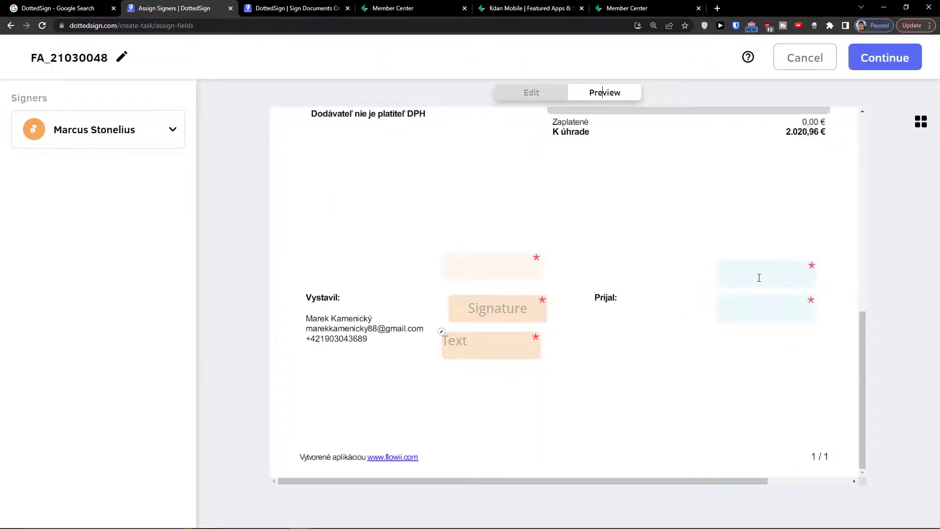
Preview as the second signer and open the signing options for the Signature field
{"action": "left_click", "coordinate": [152, 130]}
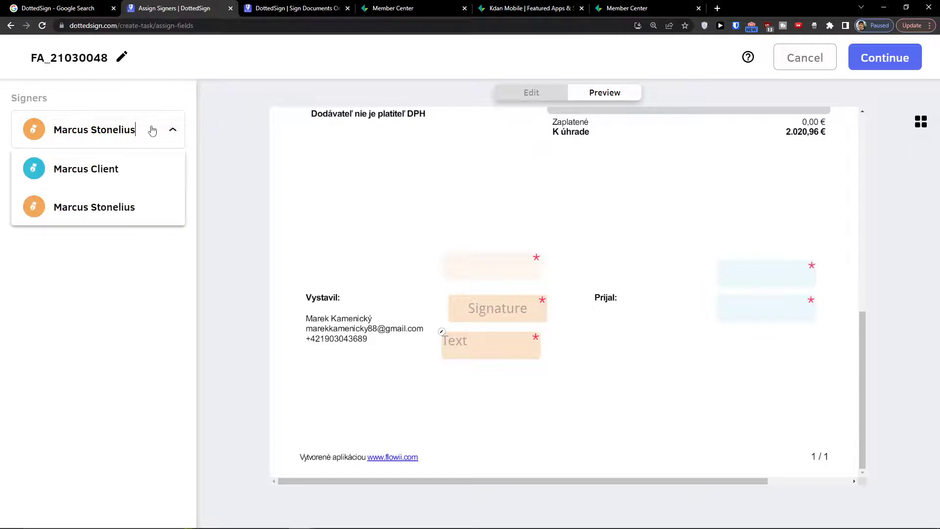
{"action": "left_click", "coordinate": [131, 182]}
{"action": "left_click", "coordinate": [136, 143]}
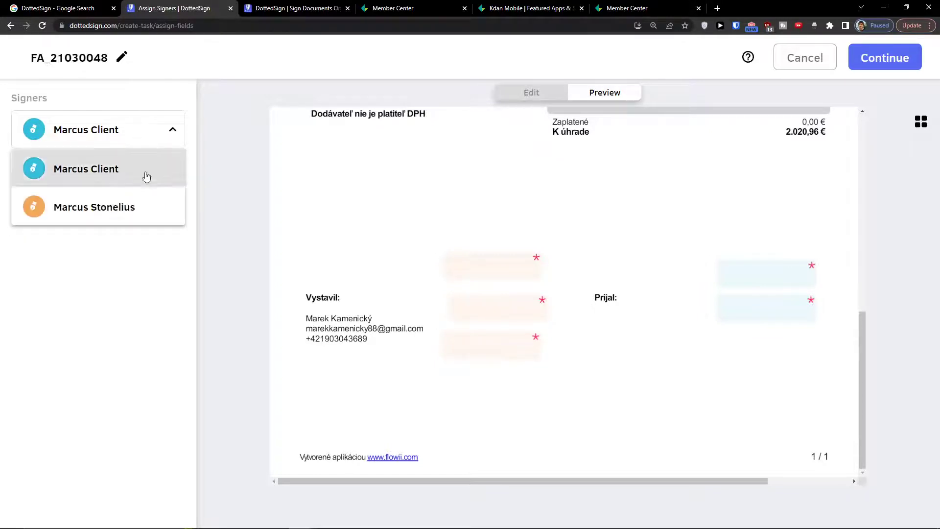
{"action": "left_click", "coordinate": [148, 205]}
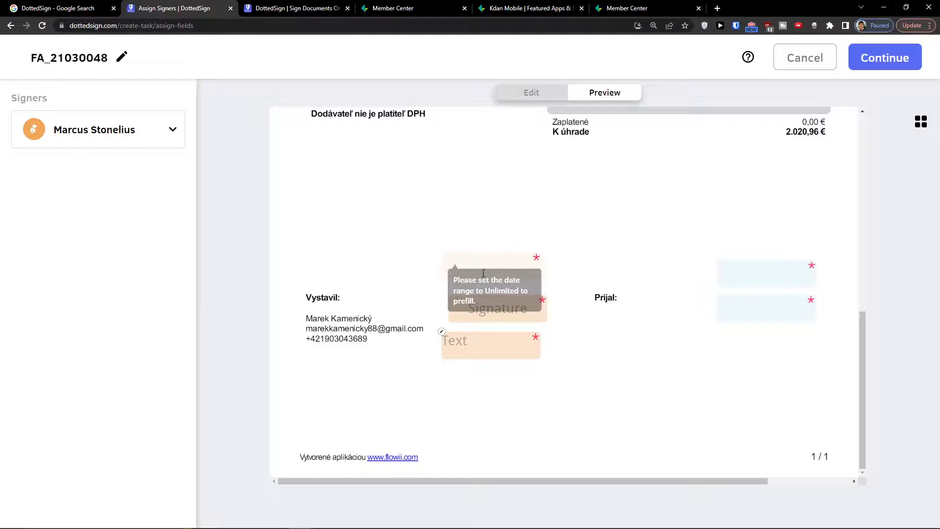
{"action": "left_click", "coordinate": [491, 314]}
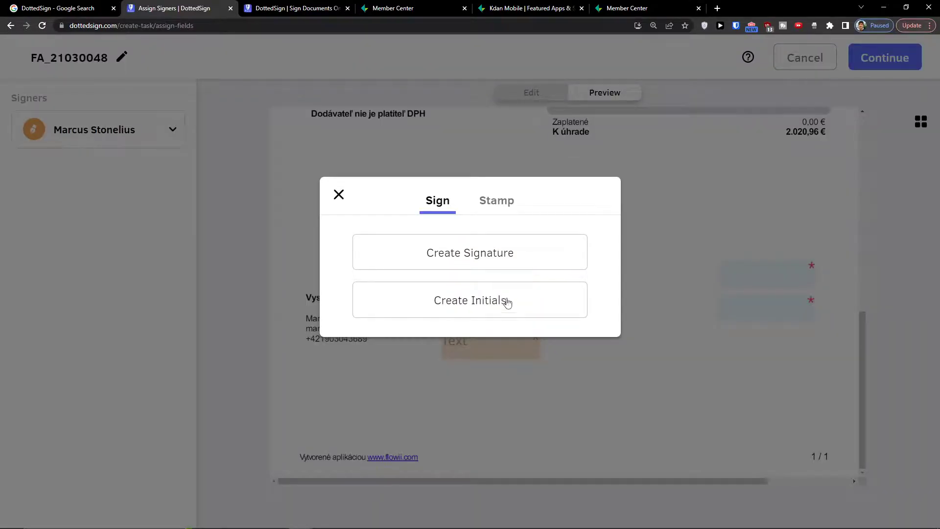
Draw a new signature, save it, and apply it to the Vystavil Signature field
{"action": "left_click", "coordinate": [494, 201]}
{"action": "left_click", "coordinate": [447, 200]}
{"action": "left_click", "coordinate": [485, 259]}
{"action": "left_click_drag", "start_coordinate": [403, 223], "coordinate": [404, 261]}
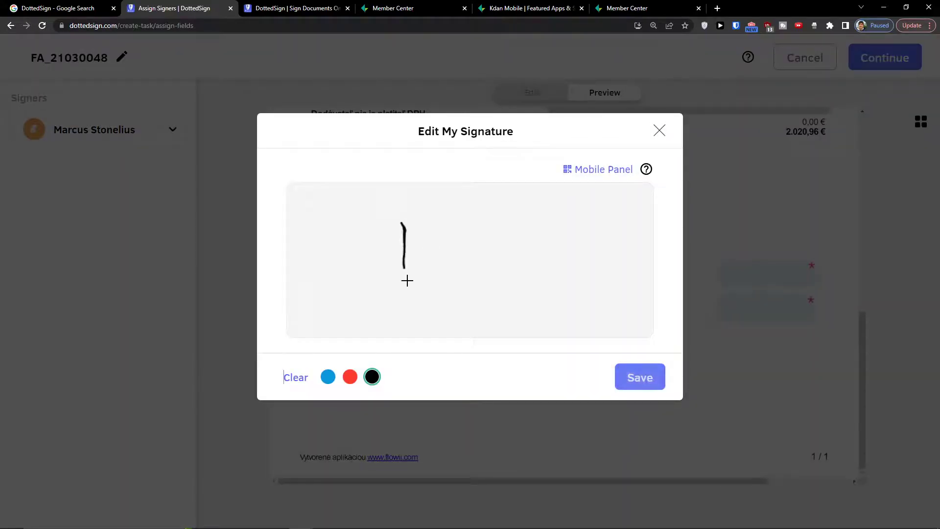
{"action": "mouse_move", "coordinate": [403, 224]}
{"action": "left_mouse_down"}
{"action": "mouse_move", "coordinate": [446, 279]}
{"action": "mouse_move", "coordinate": [491, 256]}
{"action": "mouse_move", "coordinate": [510, 259]}
{"action": "left_mouse_up"}
{"action": "left_click_drag", "start_coordinate": [471, 248], "coordinate": [528, 236]}
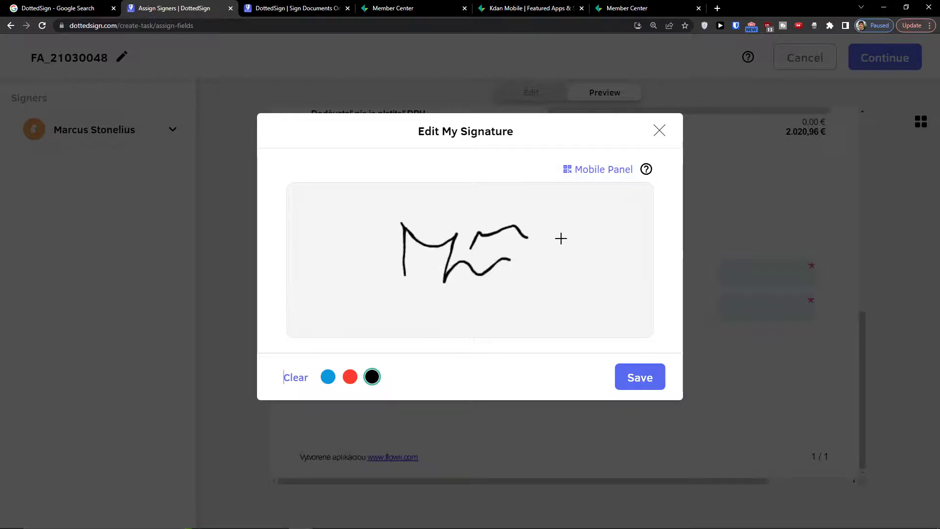
{"action": "left_click", "coordinate": [641, 378]}
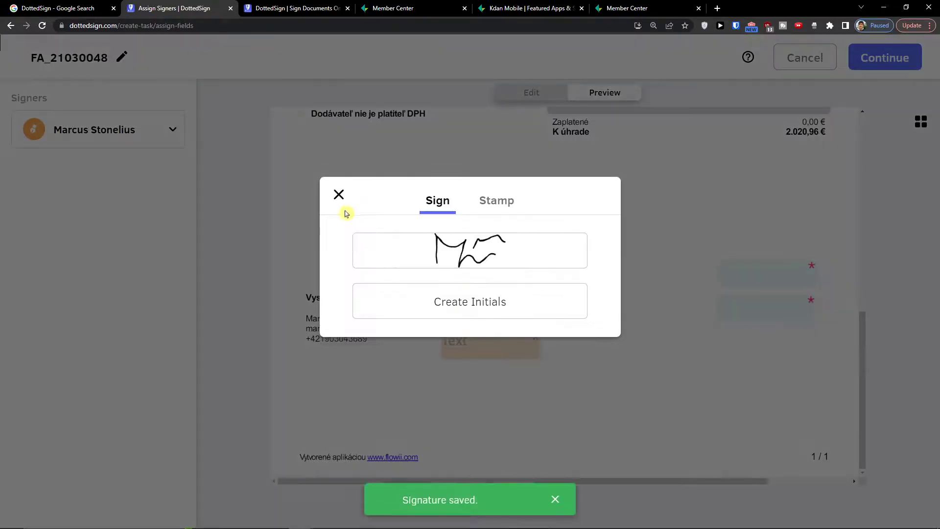
{"action": "left_click", "coordinate": [468, 263]}
{"action": "left_click", "coordinate": [584, 203]}
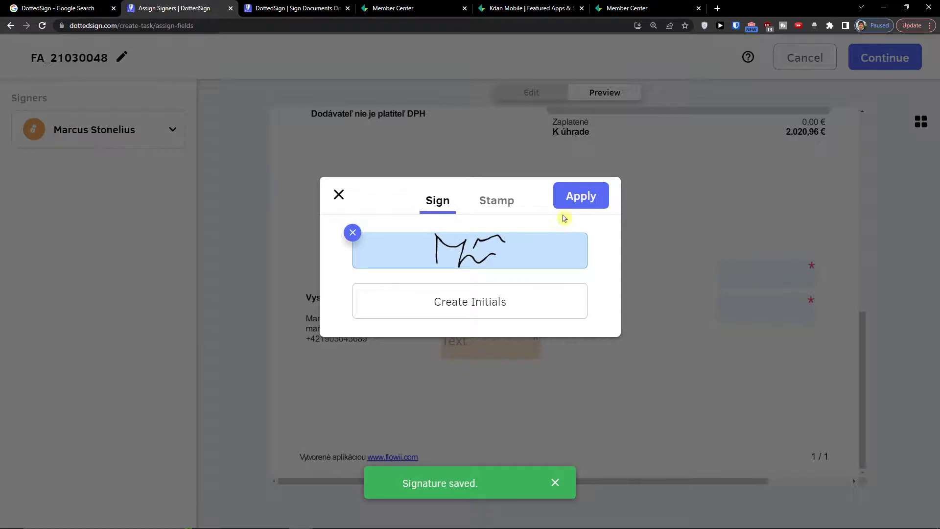
Enter 12345 in the Text field
{"action": "mouse_move", "coordinate": [483, 272]}
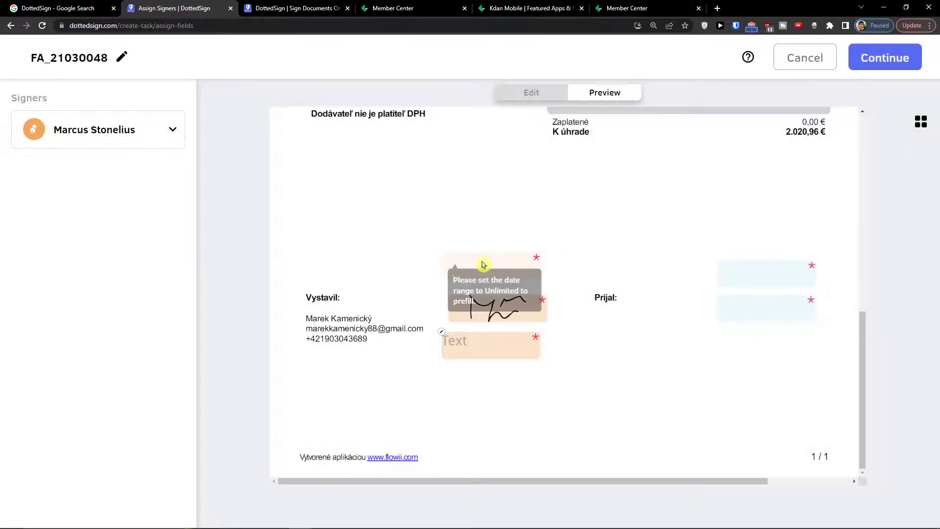
{"action": "double_click", "coordinate": [498, 265]}
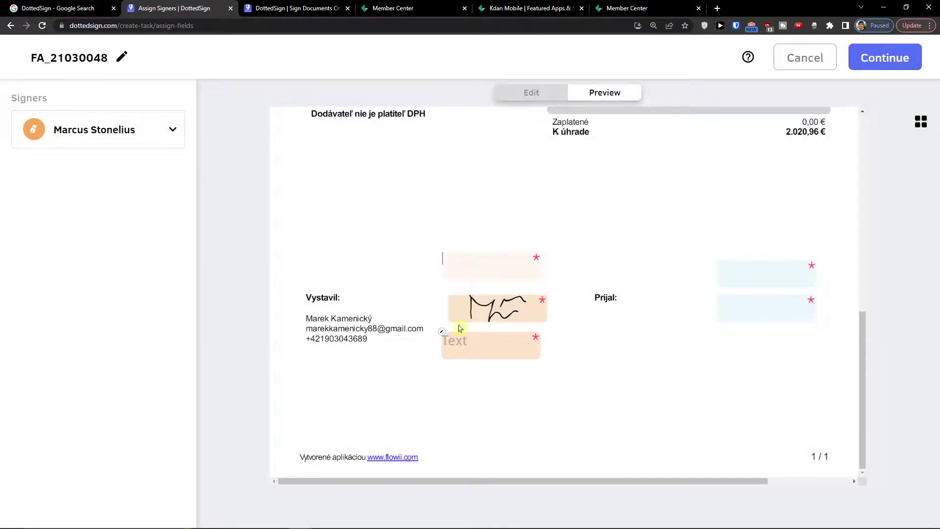
{"action": "left_click", "coordinate": [449, 343]}
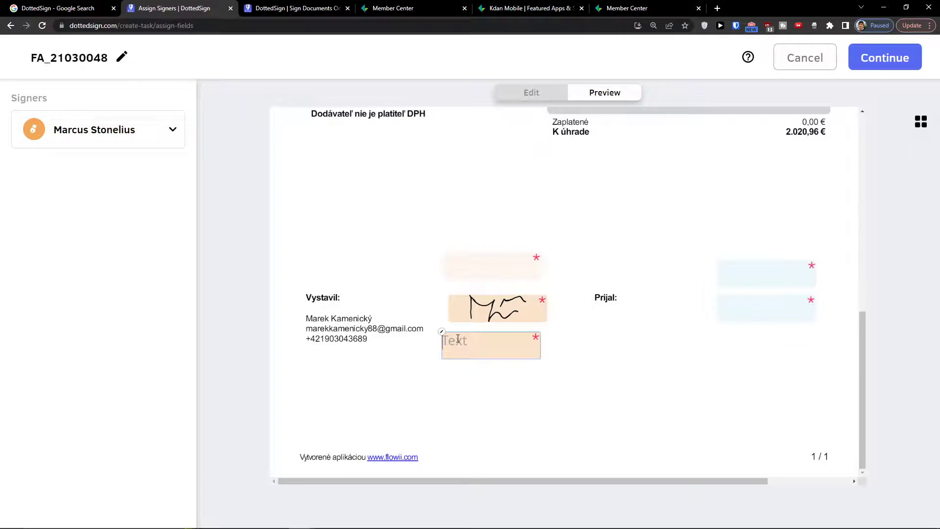
{"action": "type", "text": "12345"}
Check the preview as each signer, then return to editing and continue to Review & Send
{"action": "left_click", "coordinate": [112, 138]}
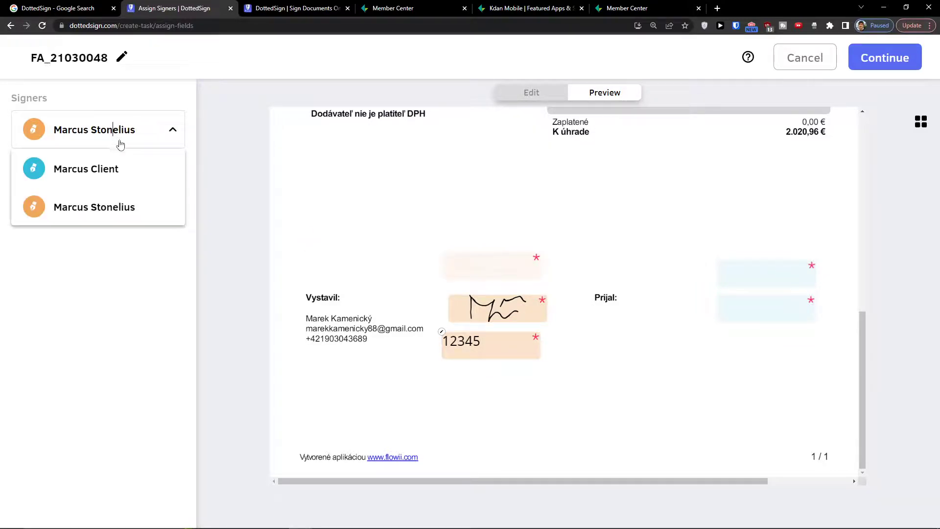
{"action": "left_click", "coordinate": [122, 174]}
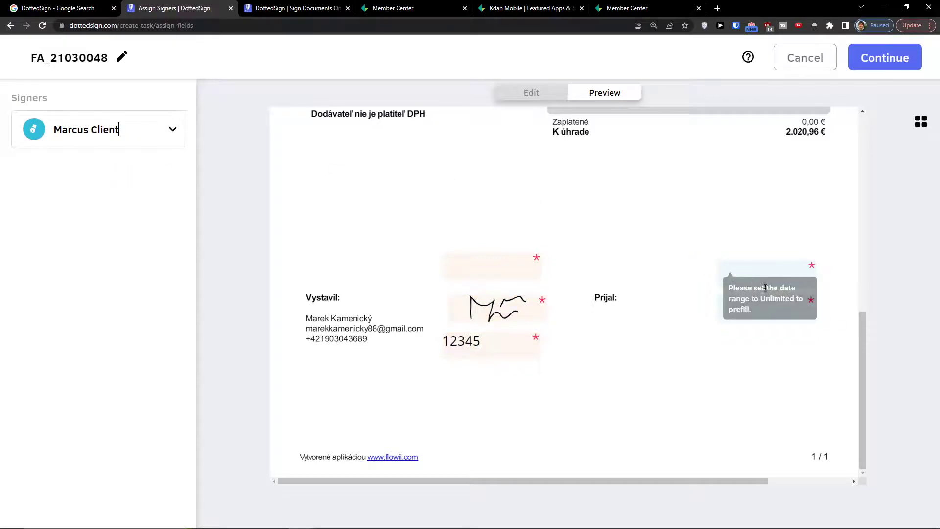
{"action": "double_click", "coordinate": [753, 277]}
{"action": "left_click", "coordinate": [56, 129]}
{"action": "left_click", "coordinate": [69, 205]}
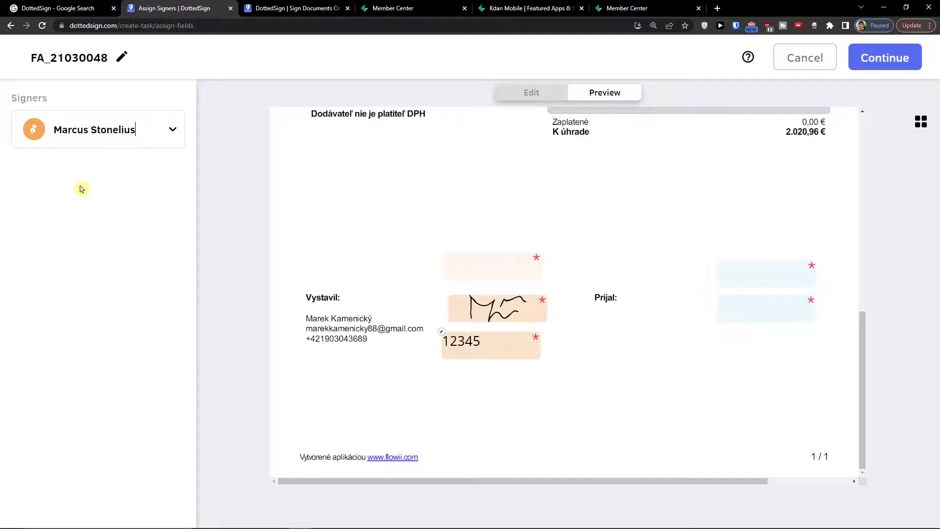
{"action": "left_click", "coordinate": [553, 98]}
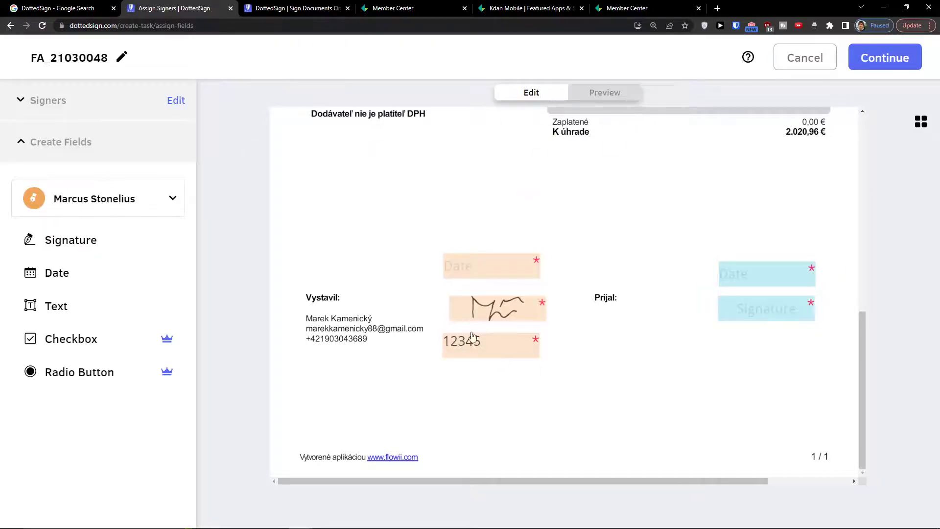
{"action": "left_click", "coordinate": [886, 56]}
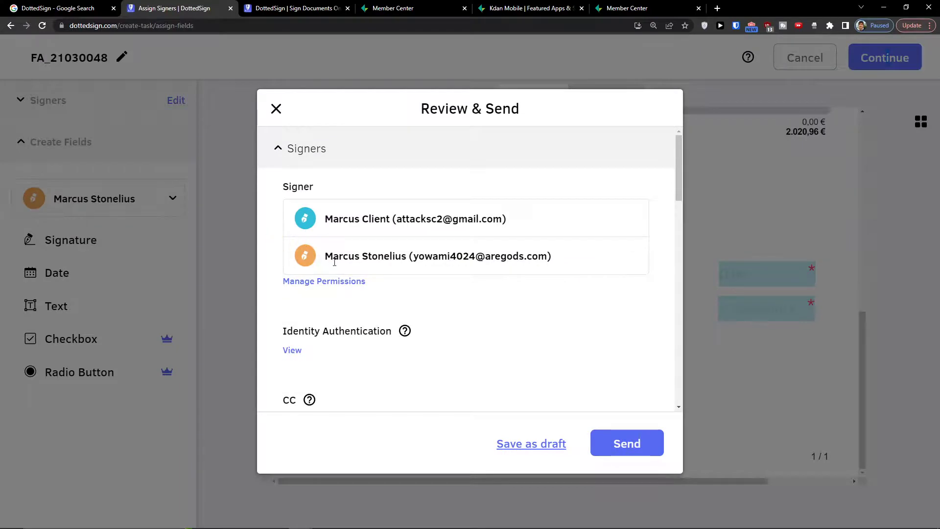
Scroll through Review & Send to check both signers, auto reminder on and no expiry limit
{"action": "scroll", "coordinate": [353, 242], "scroll_direction": "down", "scroll_amount": 2}
{"action": "scroll", "coordinate": [343, 274], "scroll_direction": "up", "scroll_amount": 2}
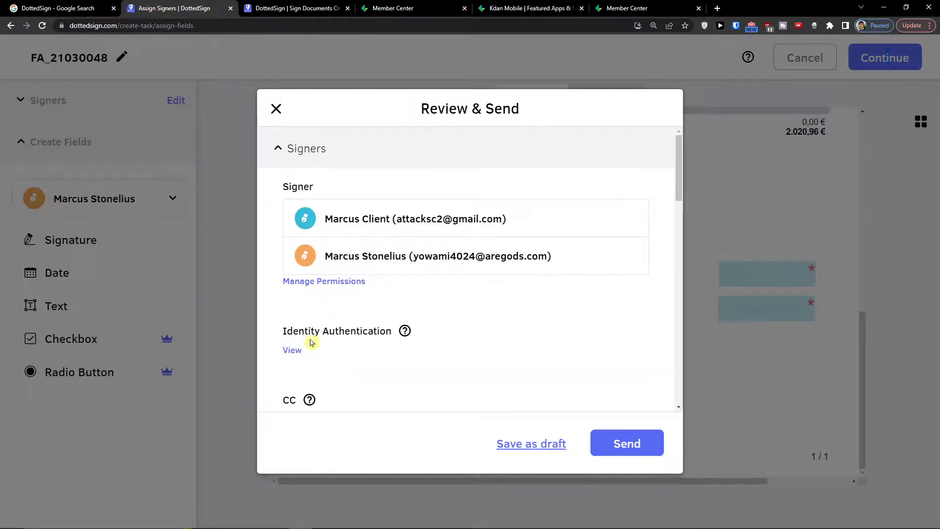
{"action": "left_click_drag", "start_coordinate": [292, 336], "coordinate": [406, 333]}
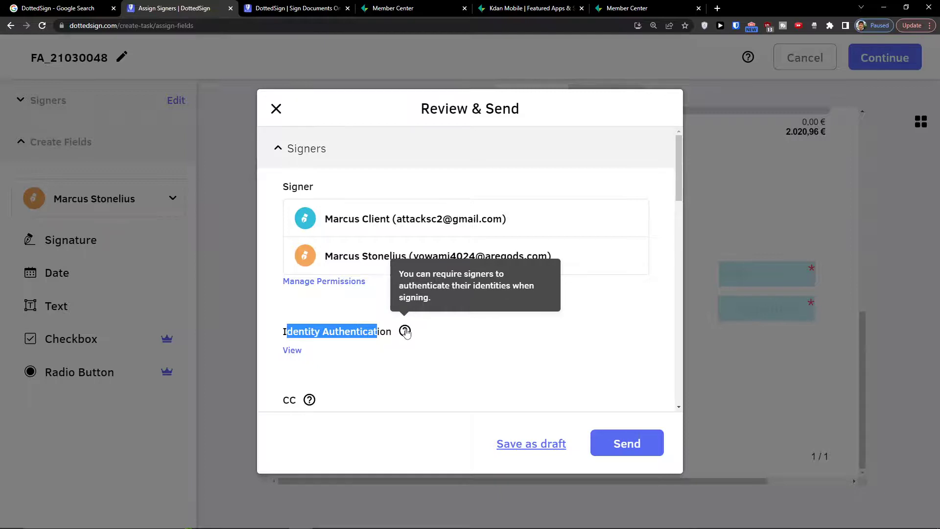
{"action": "scroll", "coordinate": [384, 325], "scroll_direction": "down", "scroll_amount": 7}
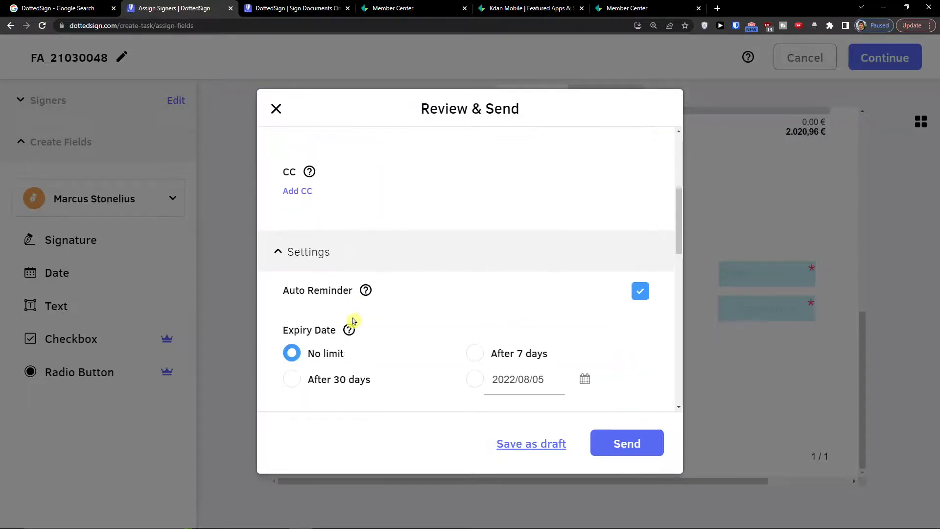
{"action": "scroll", "coordinate": [336, 311], "scroll_direction": "down", "scroll_amount": 1}
{"action": "scroll", "coordinate": [332, 315], "scroll_direction": "up", "scroll_amount": 4}
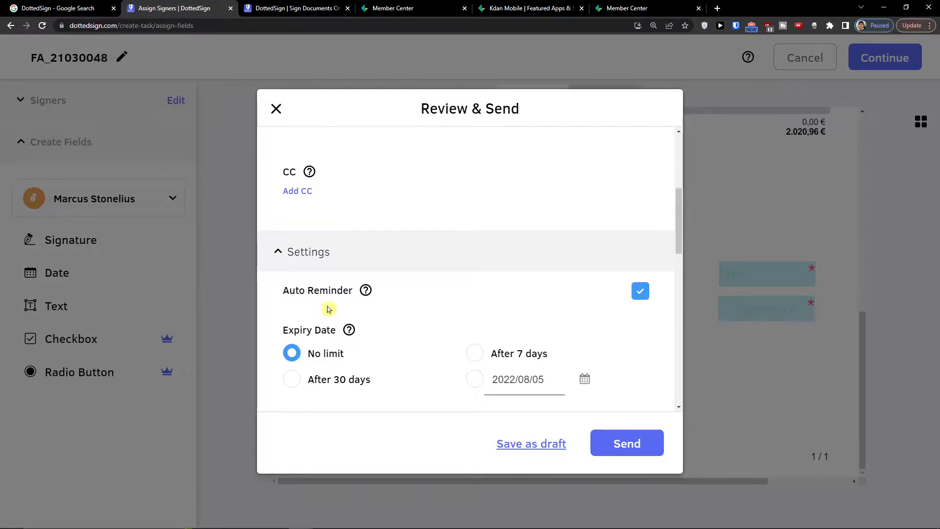
{"action": "scroll", "coordinate": [327, 309], "scroll_direction": "down", "scroll_amount": 2}
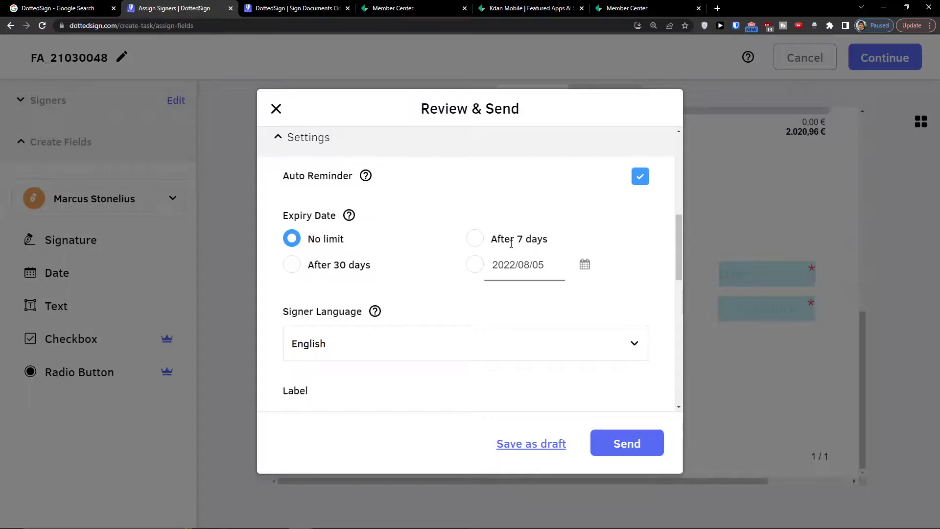
{"action": "mouse_move", "coordinate": [364, 178]}
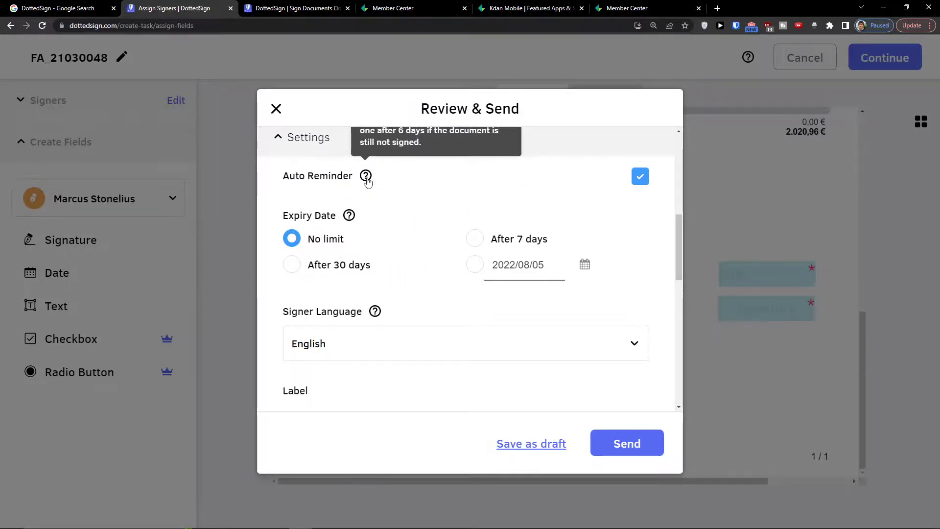
{"action": "scroll", "coordinate": [368, 182], "scroll_direction": "up", "scroll_amount": 2}
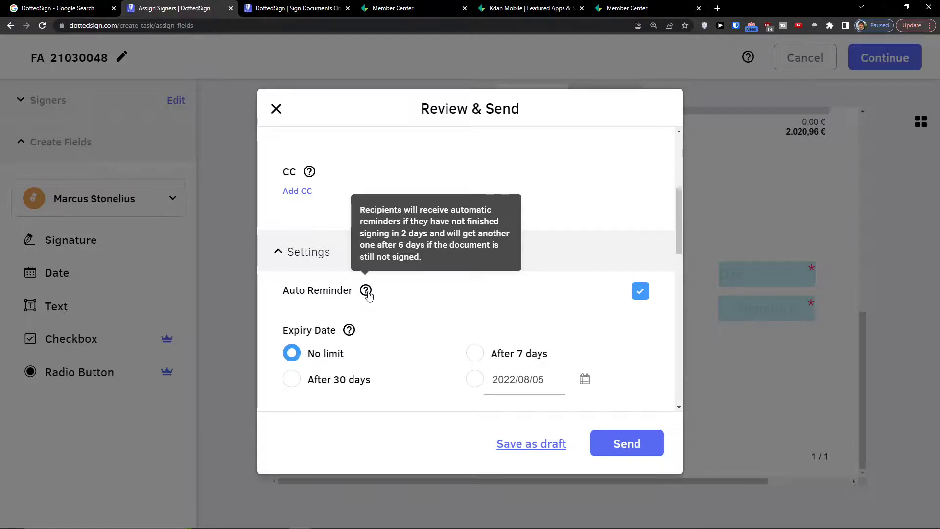
{"action": "scroll", "coordinate": [368, 294], "scroll_direction": "down", "scroll_amount": 8}
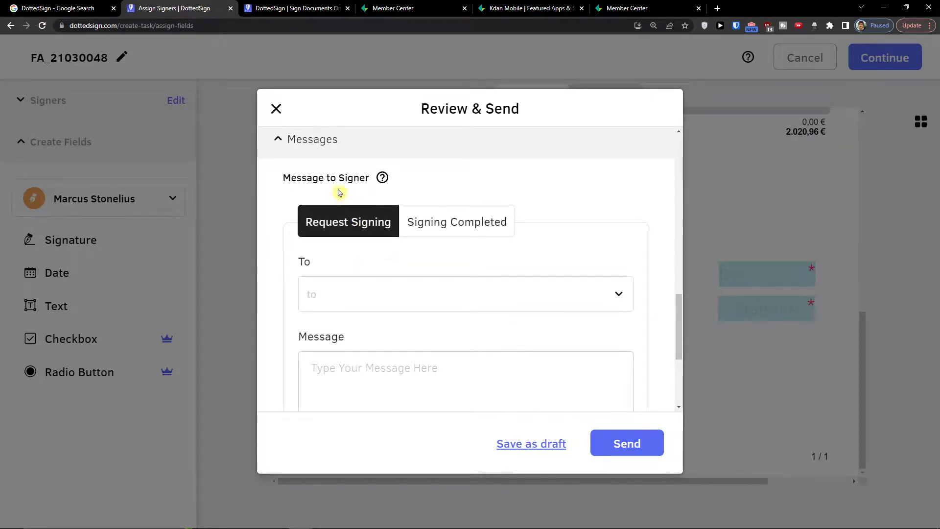
Address the signing request message to both signers via Select All
{"action": "scroll", "coordinate": [351, 265], "scroll_direction": "down", "scroll_amount": 3}
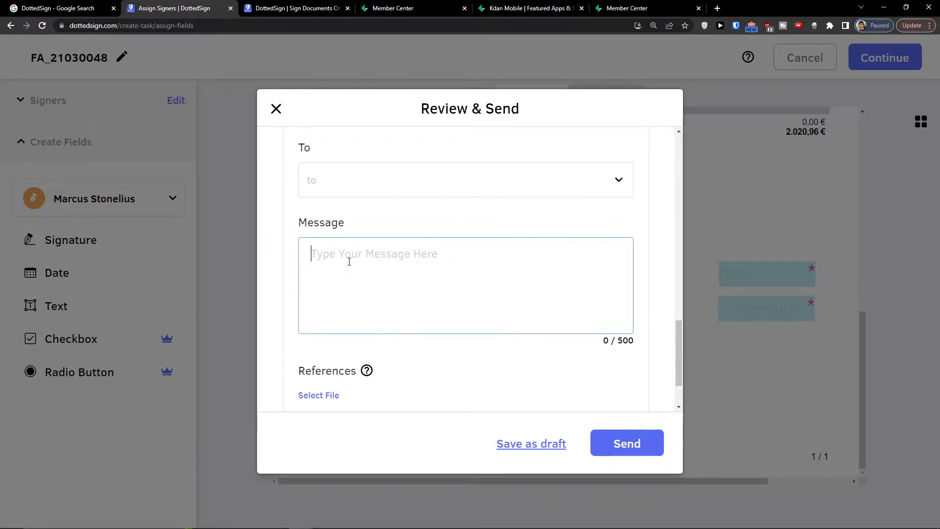
{"action": "scroll", "coordinate": [348, 260], "scroll_direction": "up", "scroll_amount": 3}
{"action": "left_click", "coordinate": [341, 307]}
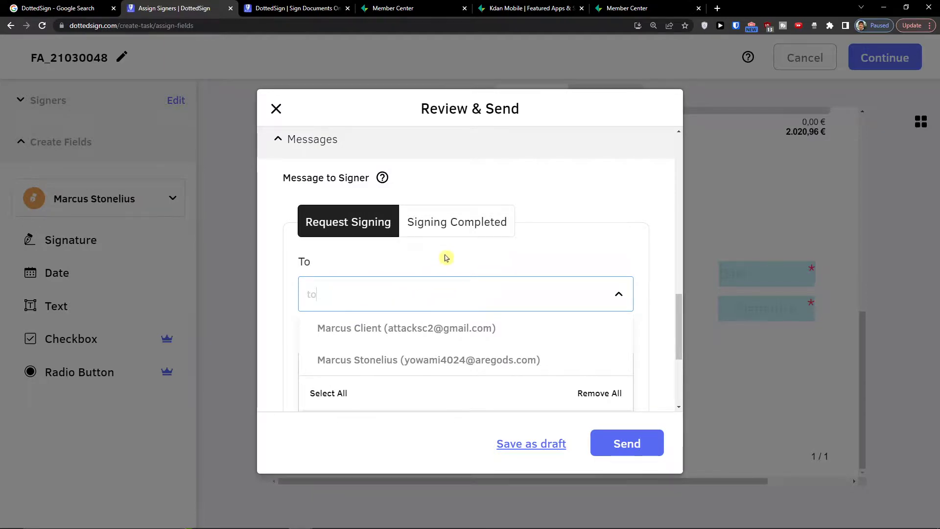
{"action": "scroll", "coordinate": [443, 258], "scroll_direction": "down", "scroll_amount": 2}
{"action": "left_click", "coordinate": [414, 241]}
{"action": "left_click", "coordinate": [322, 220]}
{"action": "left_click", "coordinate": [331, 249]}
{"action": "left_click", "coordinate": [337, 224]}
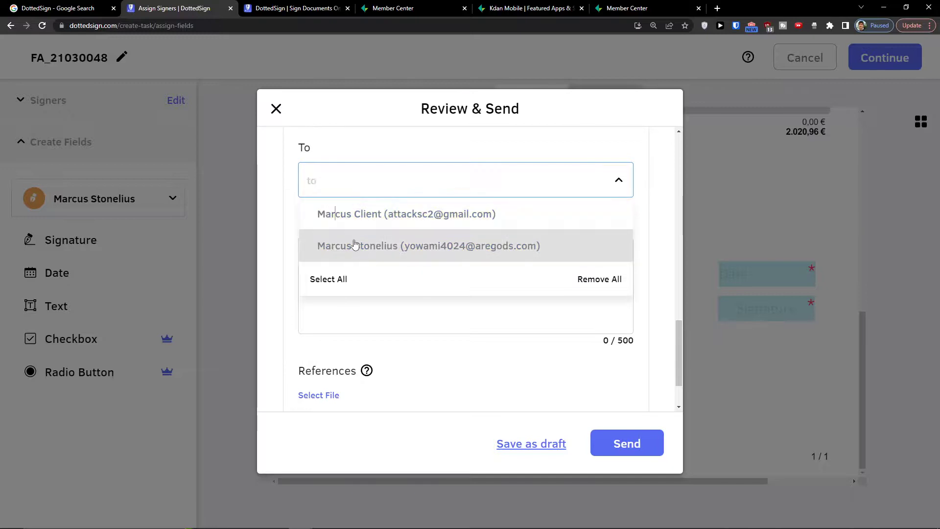
{"action": "left_click", "coordinate": [356, 245]}
{"action": "left_click", "coordinate": [344, 281]}
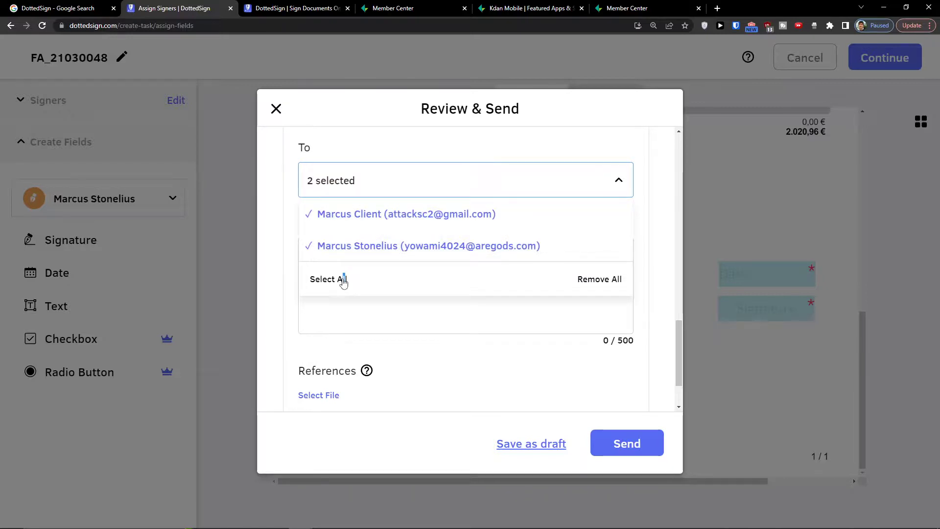
{"action": "left_click", "coordinate": [371, 319]}
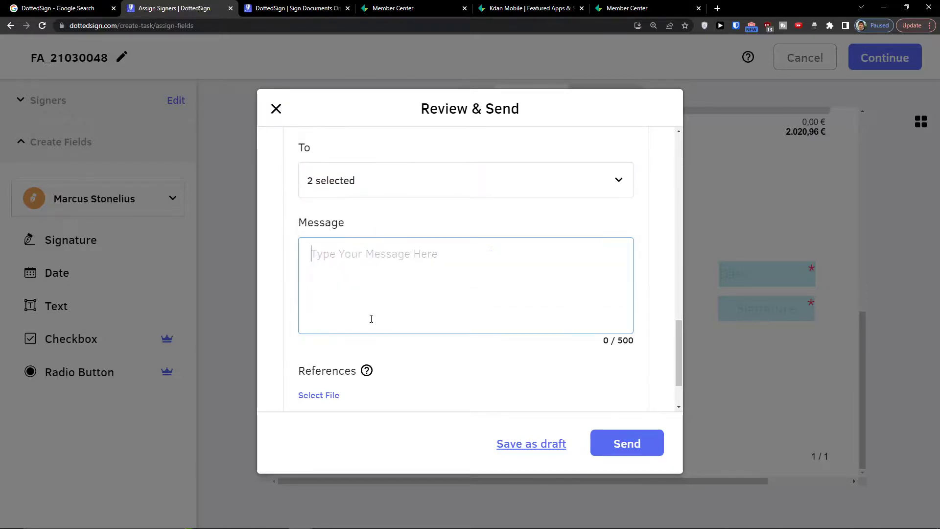
Write the message 'Hi, please sign the document'
{"action": "type", "text": "Hi, pl"}
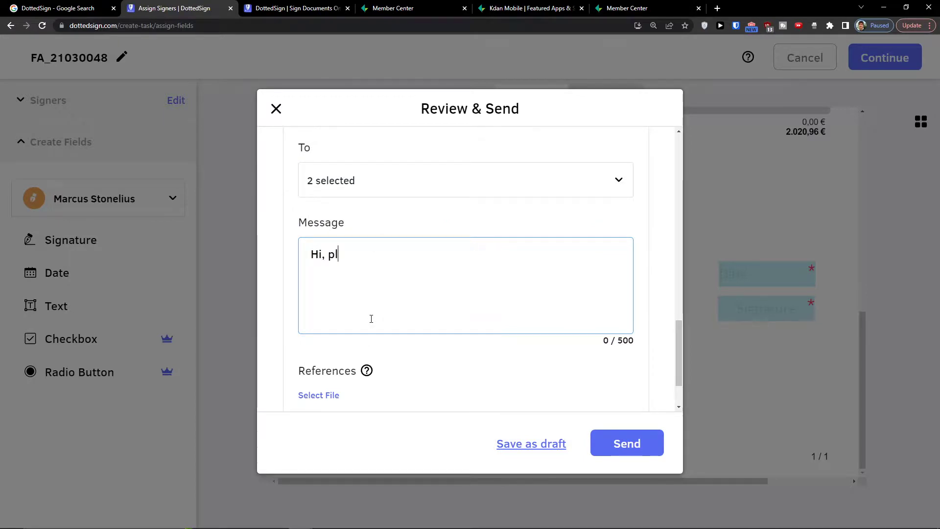
{"action": "type", "text": "ease sign the document"}
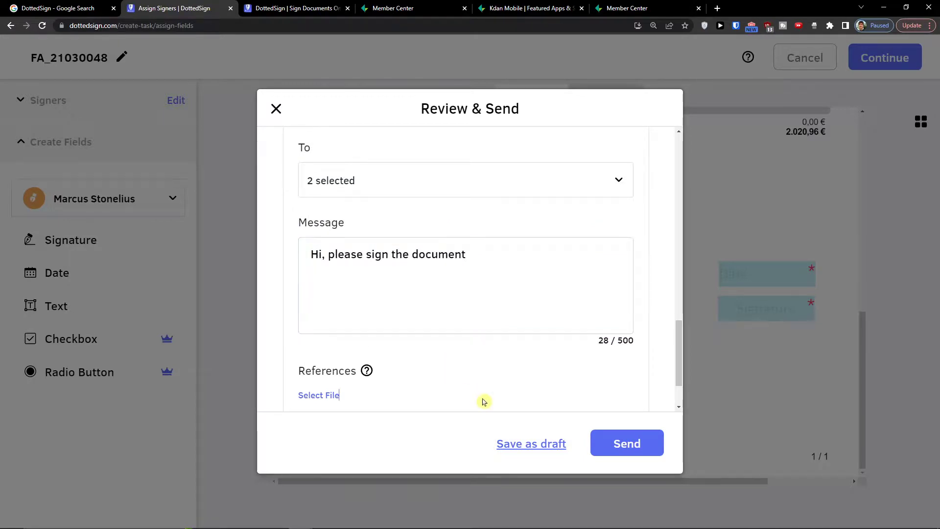
{"action": "scroll", "coordinate": [479, 387], "scroll_direction": "down", "scroll_amount": 2}
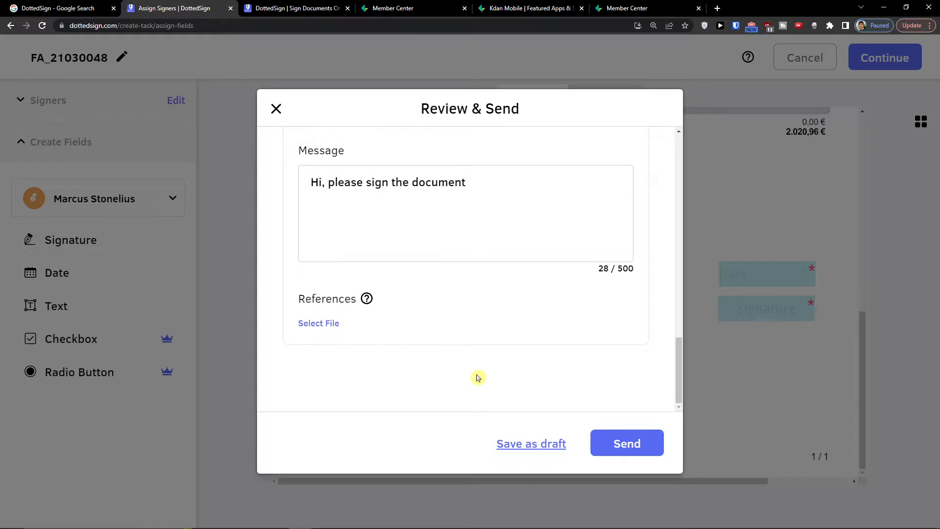
{"action": "scroll", "coordinate": [417, 299], "scroll_direction": "up", "scroll_amount": 3}
{"action": "scroll", "coordinate": [387, 288], "scroll_direction": "down", "scroll_amount": 3}
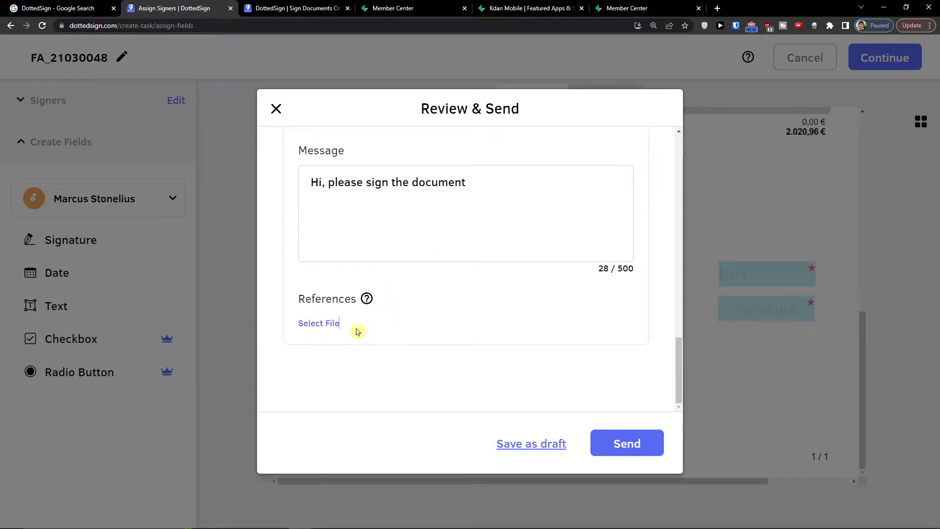
{"action": "scroll", "coordinate": [386, 308], "scroll_direction": "up", "scroll_amount": 4}
Review the Signing Completed message settings, then send the invoice for signature
{"action": "left_click", "coordinate": [426, 275]}
{"action": "scroll", "coordinate": [409, 307], "scroll_direction": "down", "scroll_amount": 2}
{"action": "left_click", "coordinate": [369, 230]}
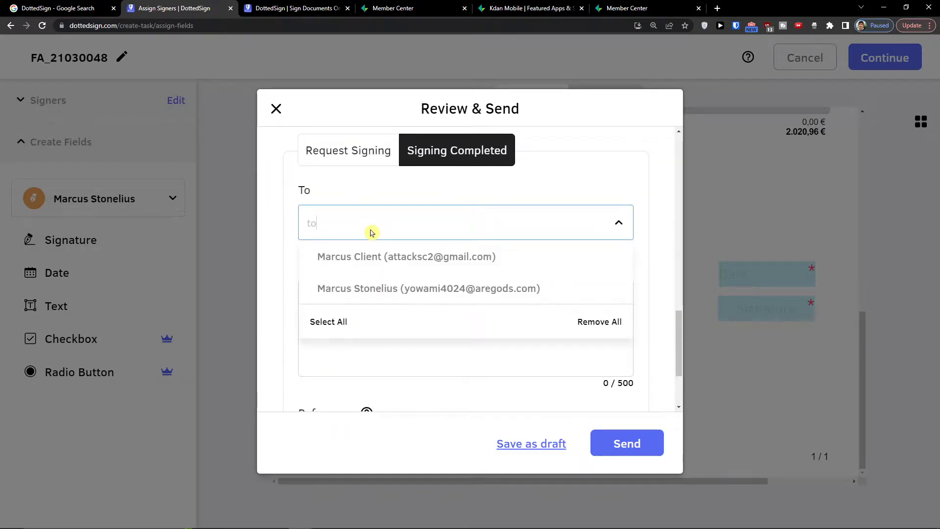
{"action": "left_click", "coordinate": [342, 172]}
{"action": "left_click", "coordinate": [372, 162]}
{"action": "left_click", "coordinate": [420, 160]}
{"action": "left_click", "coordinate": [390, 156]}
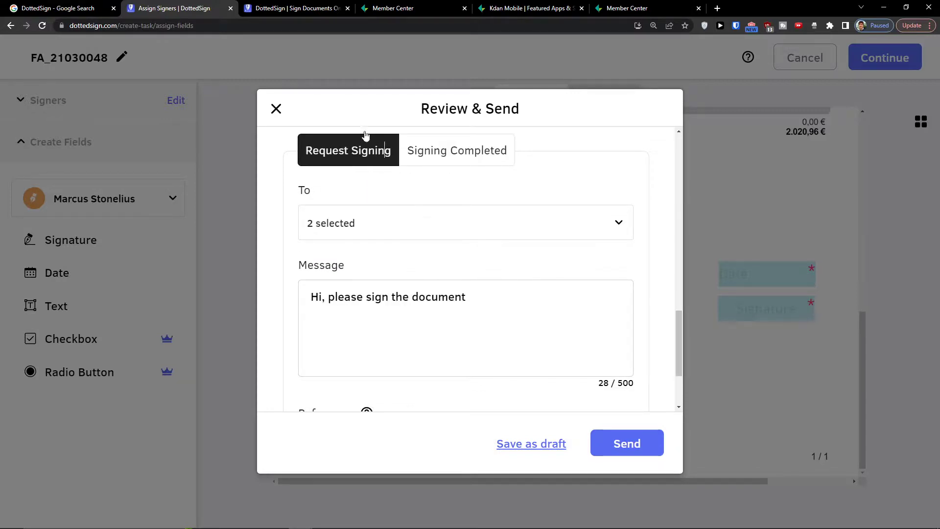
{"action": "left_click", "coordinate": [623, 451]}
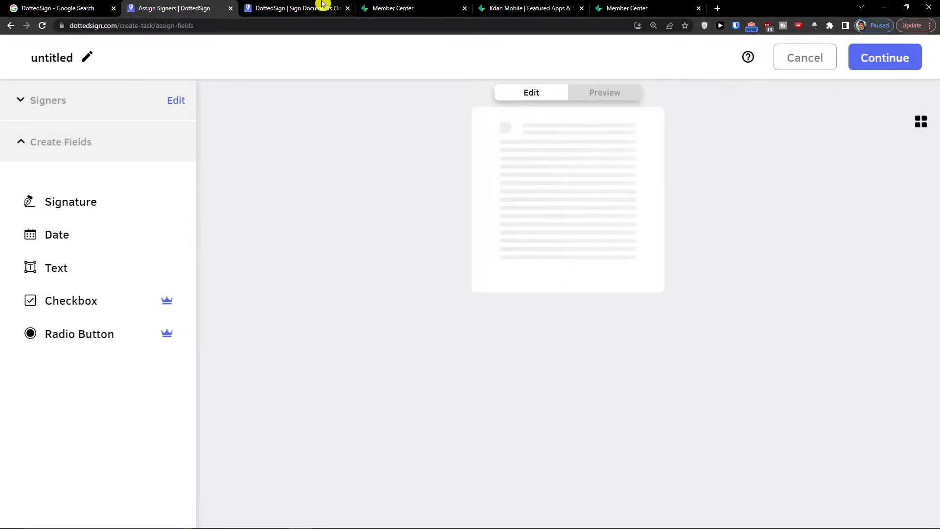
Check the FA_21030048 task page, then move to the Member Center and Kdan Mobile products tabs
{"action": "left_click", "coordinate": [320, 6]}
{"action": "left_click", "coordinate": [198, 4]}
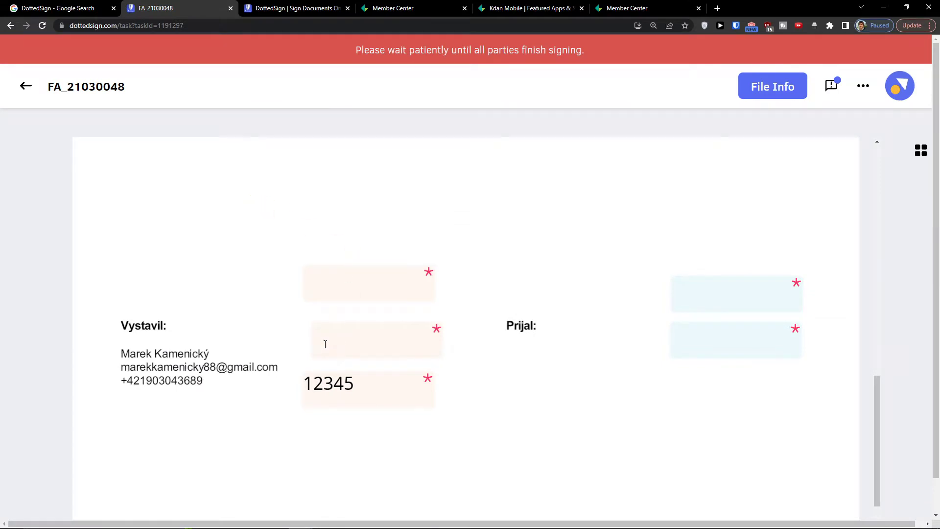
{"action": "scroll", "coordinate": [325, 344], "scroll_direction": "down", "scroll_amount": 2}
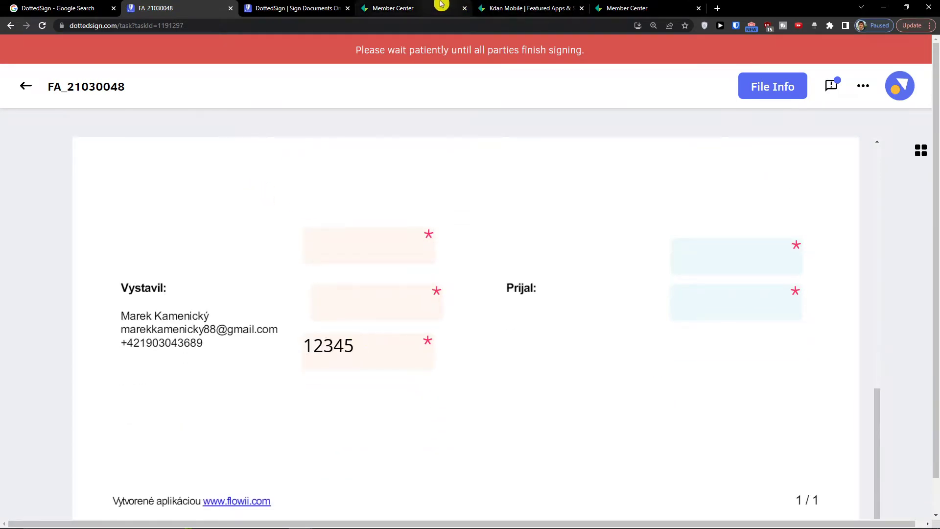
{"action": "left_click", "coordinate": [441, 4]}
{"action": "left_click", "coordinate": [495, 7]}
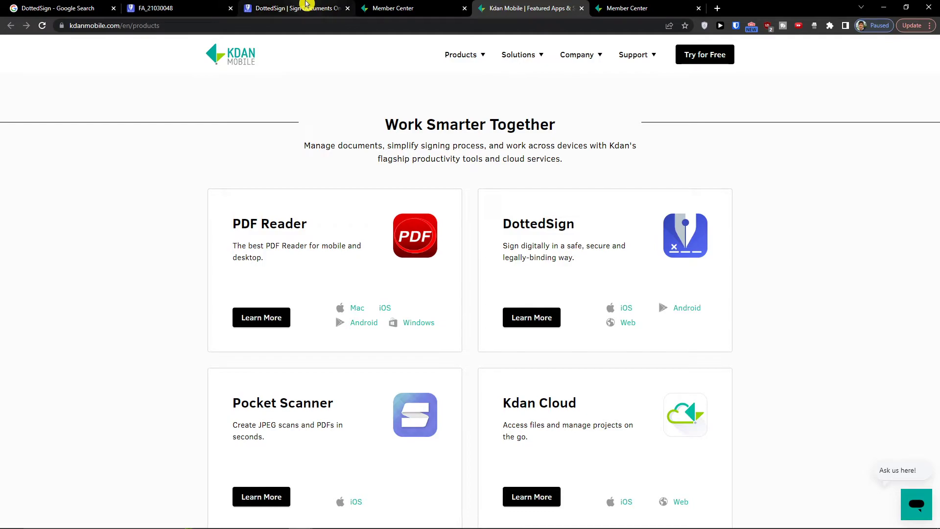
Search Google for 'temp' and open the temp-mail.org Temp Mail result
{"action": "left_click", "coordinate": [30, 7]}
{"action": "left_click", "coordinate": [103, 27]}
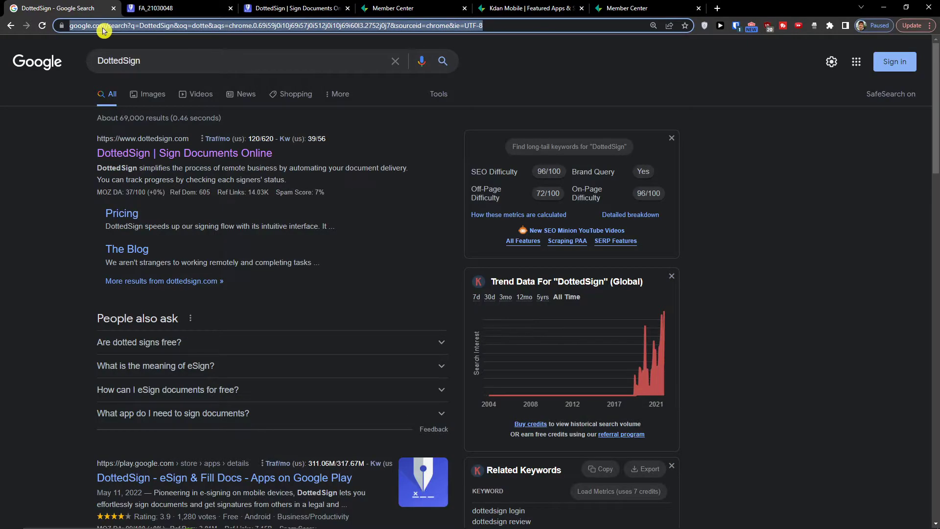
{"action": "type", "text": "temp"}
{"action": "key", "text": "Return"}
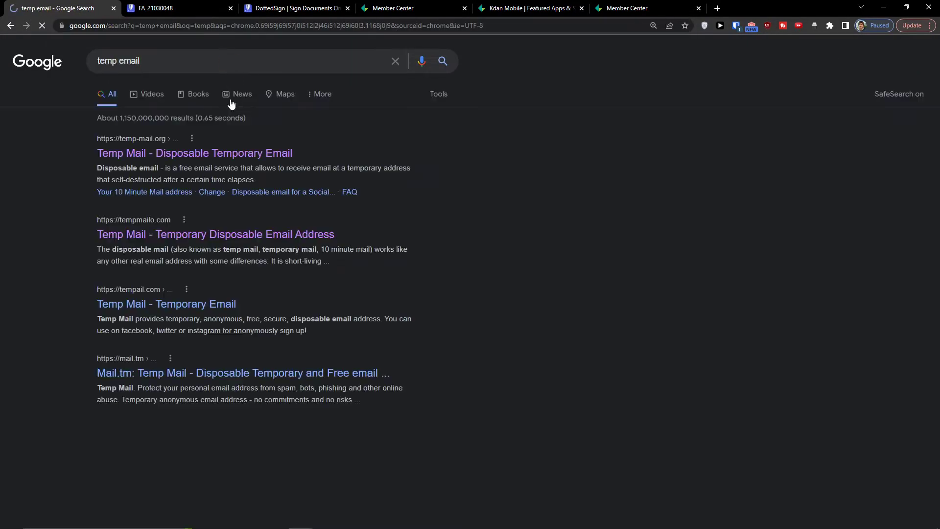
{"action": "left_click", "coordinate": [156, 157]}
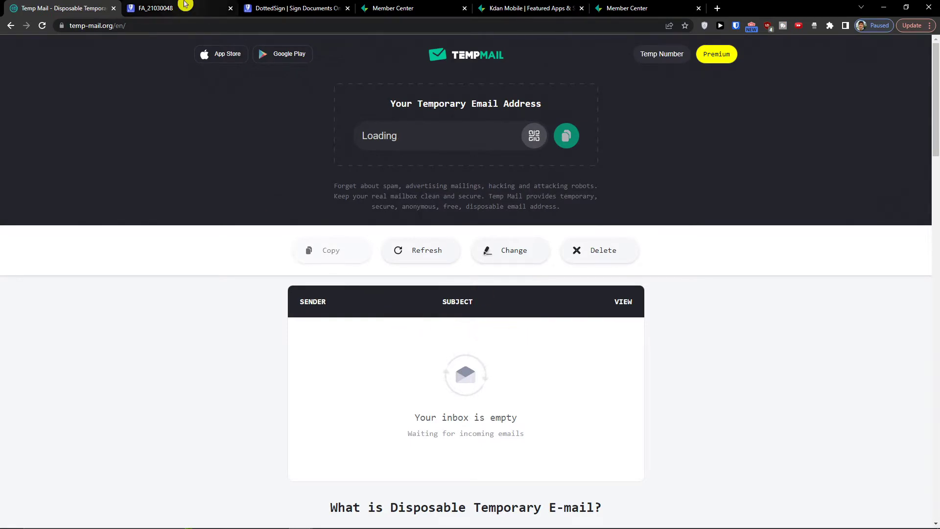
Check the Temp Mail inbox for the DottedSign email, then return to the FA_21030048 task
{"action": "left_click", "coordinate": [201, 8]}
{"action": "scroll", "coordinate": [409, 228], "scroll_direction": "up", "scroll_amount": 2}
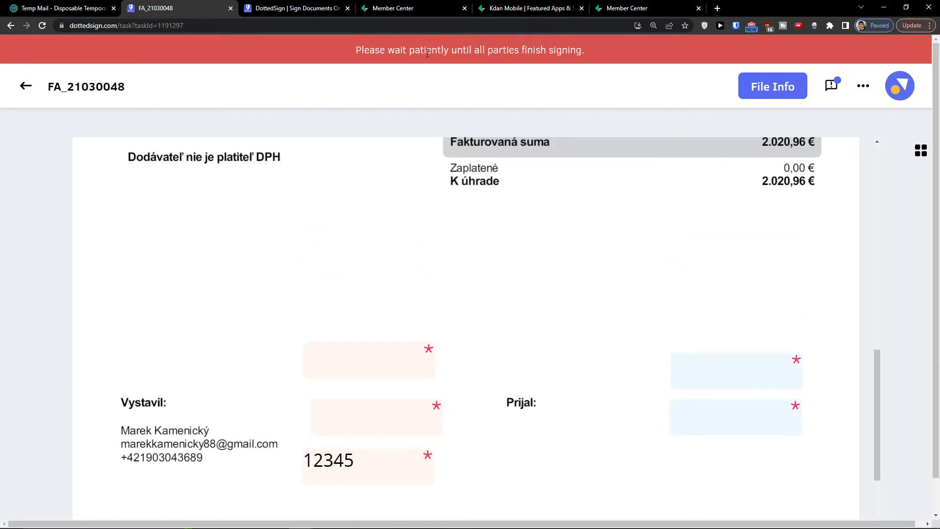
{"action": "left_click_drag", "start_coordinate": [432, 53], "coordinate": [563, 65]}
{"action": "scroll", "coordinate": [670, 192], "scroll_direction": "down", "scroll_amount": 2}
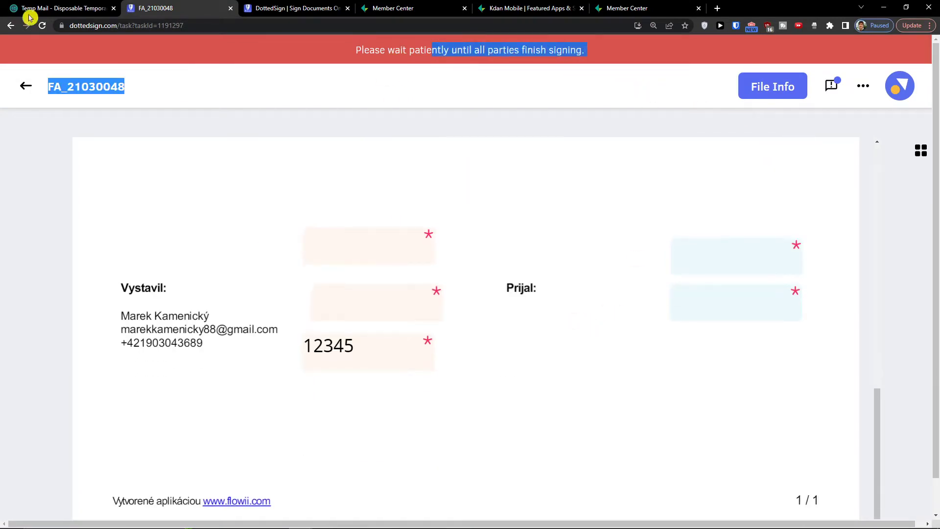
{"action": "left_click", "coordinate": [61, 7]}
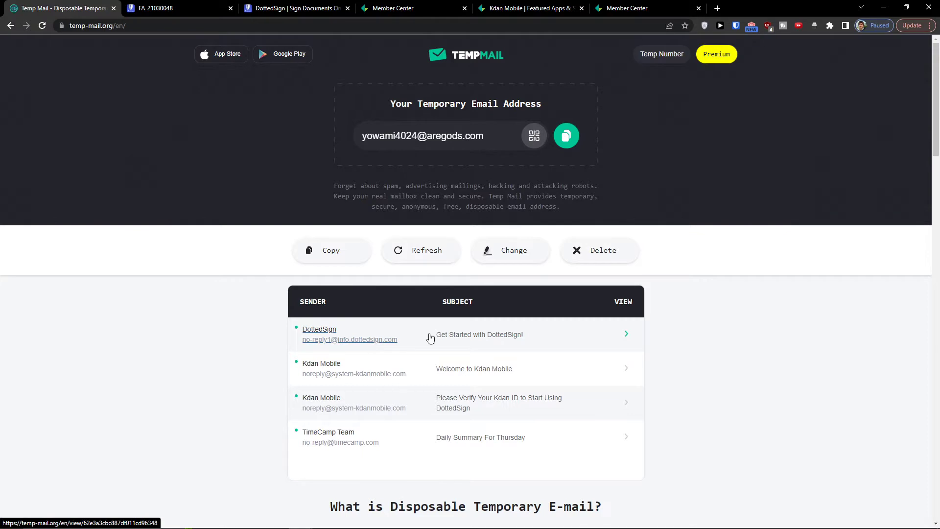
{"action": "left_click", "coordinate": [419, 308]}
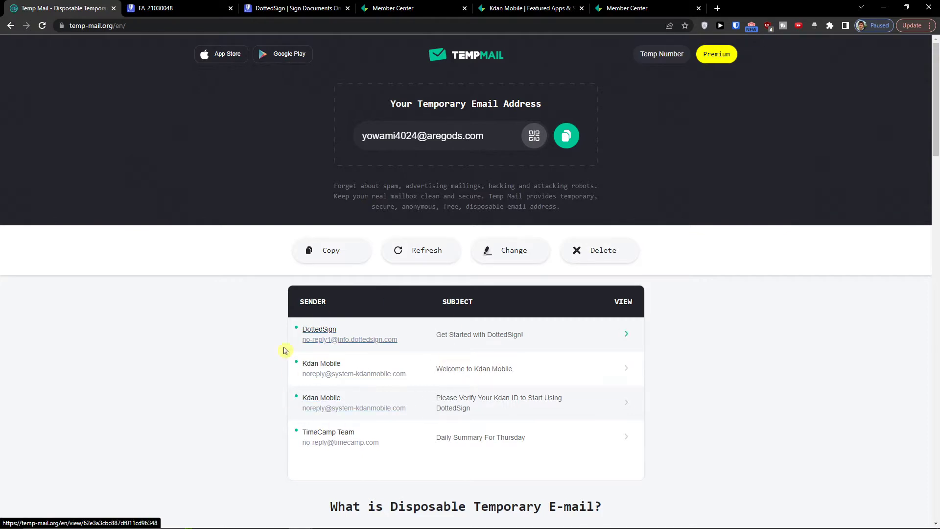
{"action": "left_click", "coordinate": [153, 9]}
{"action": "scroll", "coordinate": [437, 409], "scroll_direction": "up", "scroll_amount": 4}
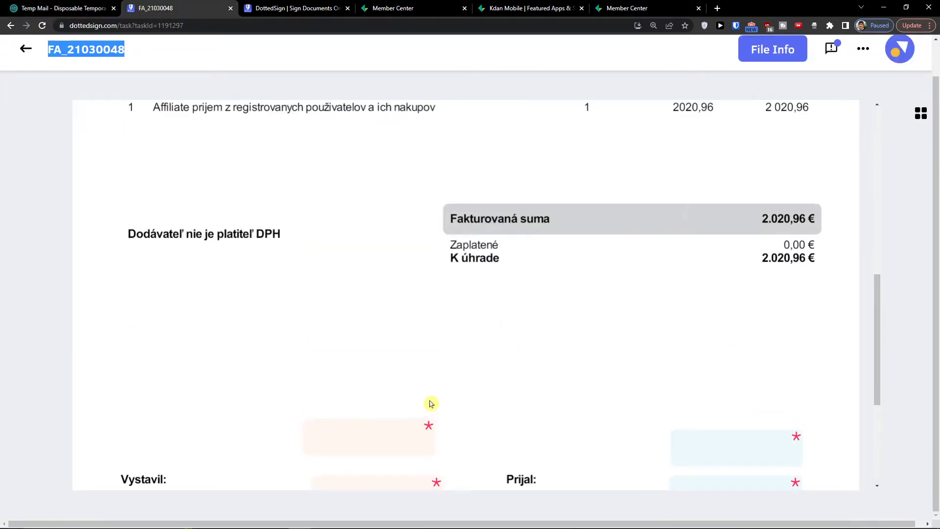
Review the sent task's File Info and close it
{"action": "left_click", "coordinate": [794, 57]}
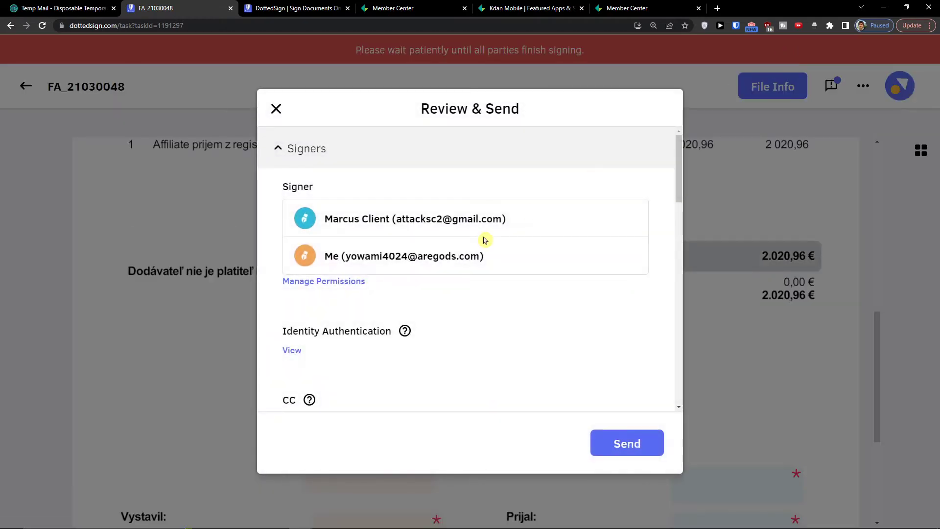
{"action": "scroll", "coordinate": [425, 284], "scroll_direction": "down", "scroll_amount": 1}
{"action": "scroll", "coordinate": [425, 284], "scroll_direction": "down", "scroll_amount": 10}
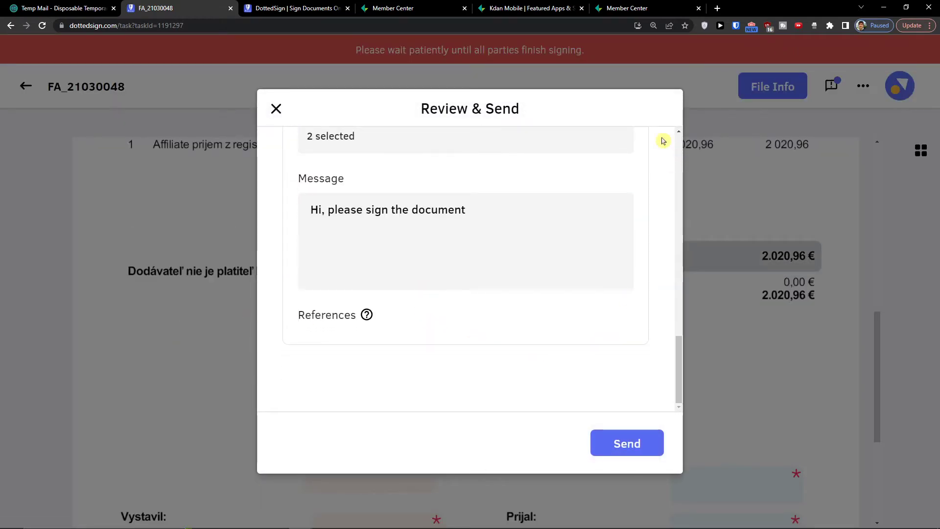
{"action": "left_click", "coordinate": [278, 110]}
Return to the task list and check the Waiting for Others and Waiting for Me lists
{"action": "left_click", "coordinate": [27, 86]}
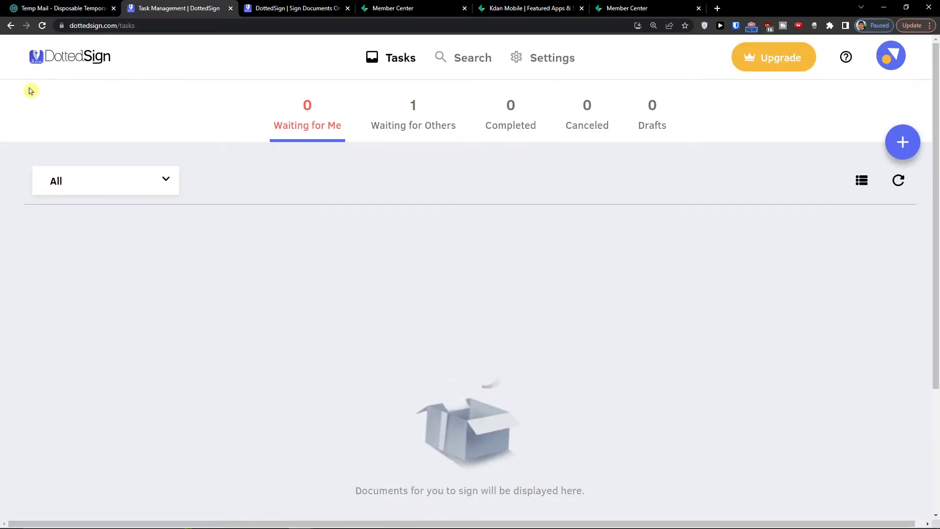
{"action": "left_click", "coordinate": [428, 122]}
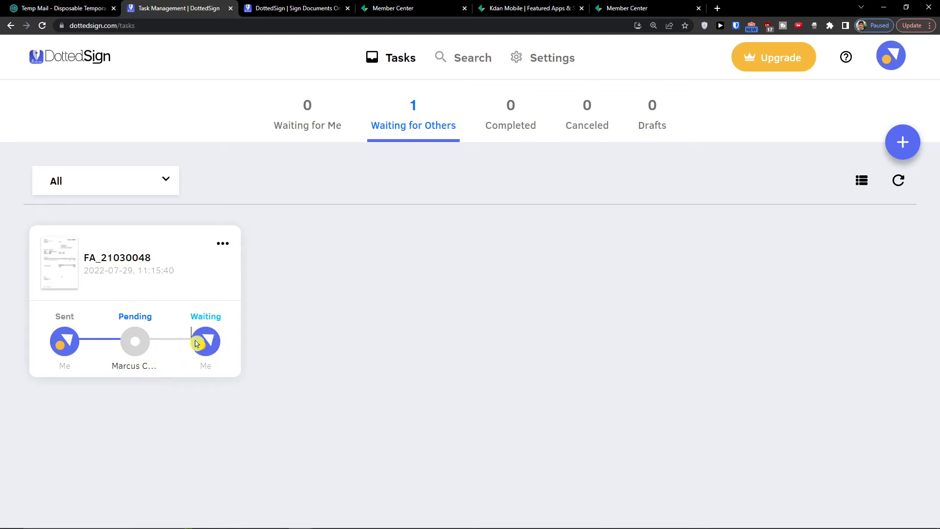
{"action": "triple_click", "coordinate": [145, 368]}
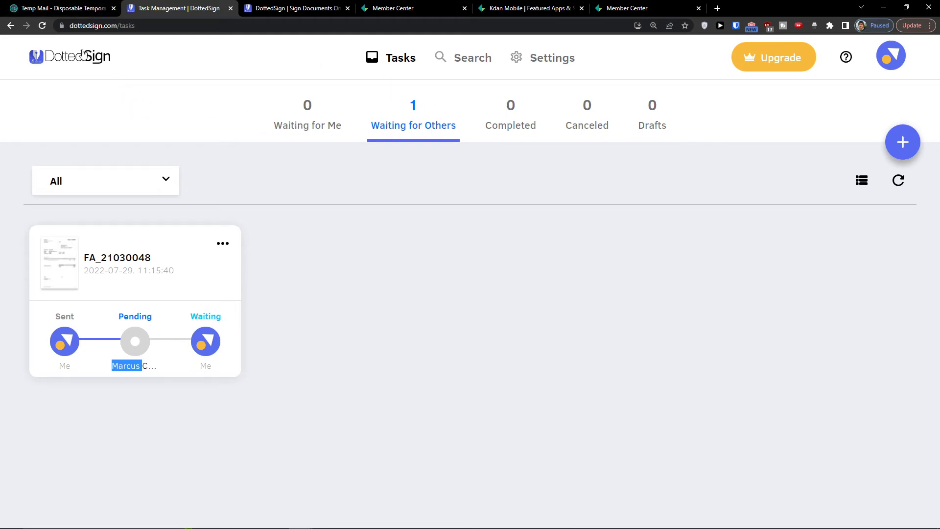
{"action": "left_click", "coordinate": [289, 115]}
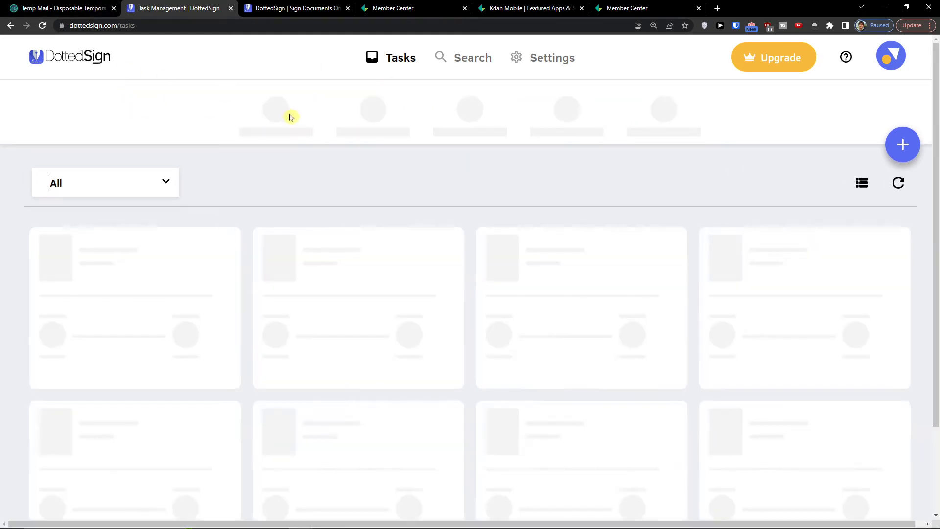